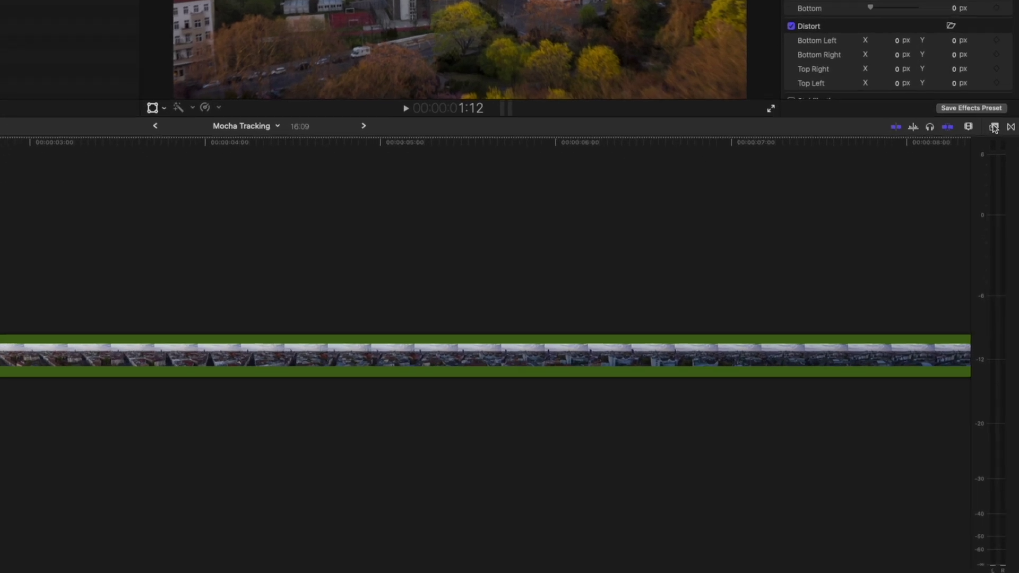
Step: Drag BCC +Looks from the video effects onto the aerial city clip and bring up its FX Editor
click(1001, 273)
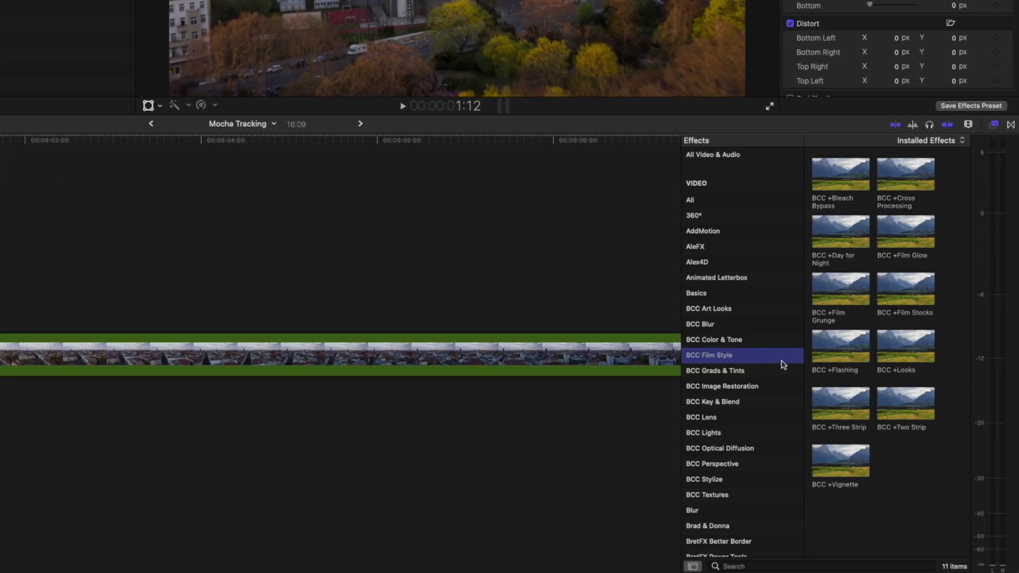
drag(898, 349, 496, 352)
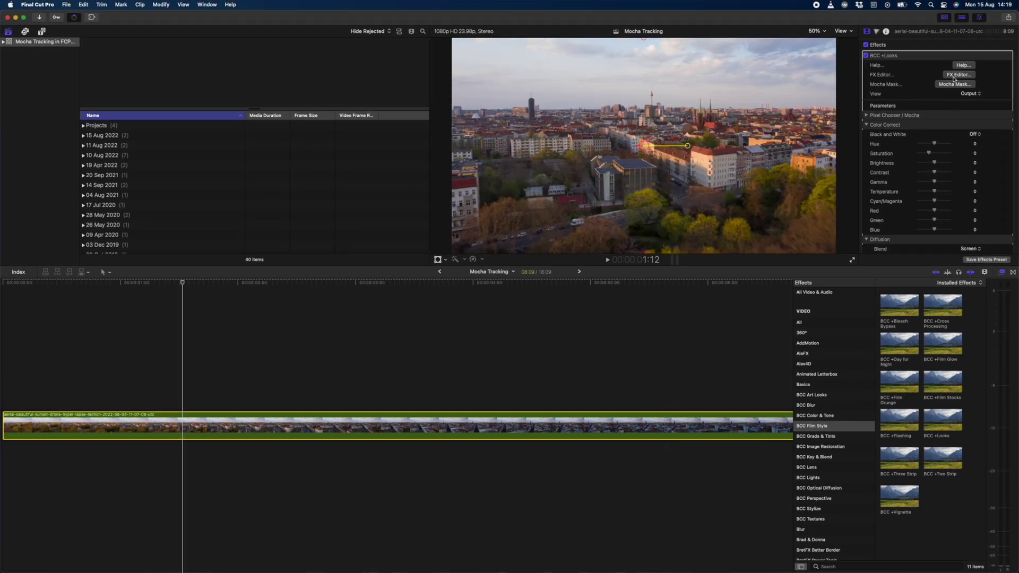
click(955, 76)
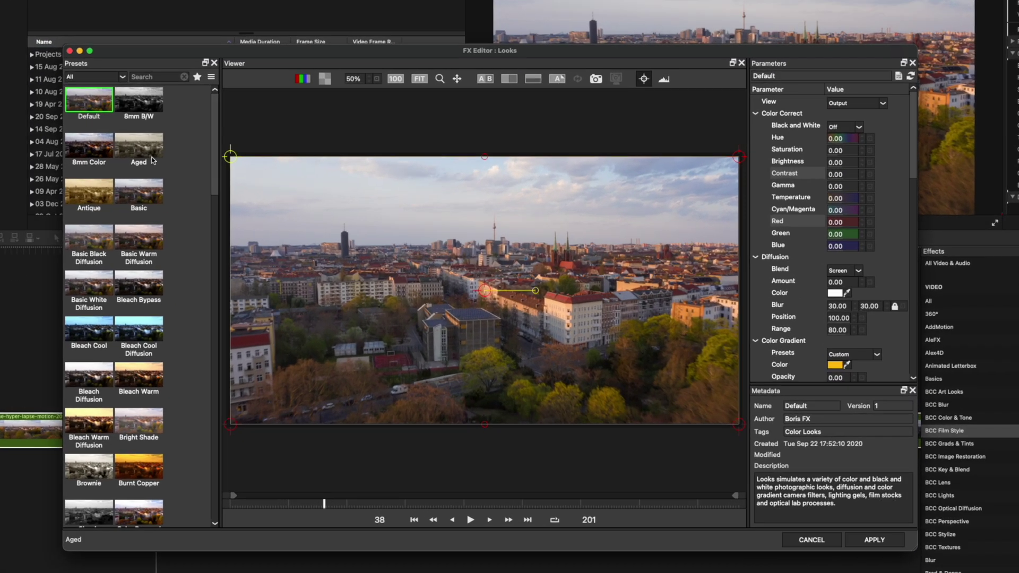
Step: Preview the Aged and Antique presets, then settle on Basic Warm Diffusion
click(150, 155)
click(88, 191)
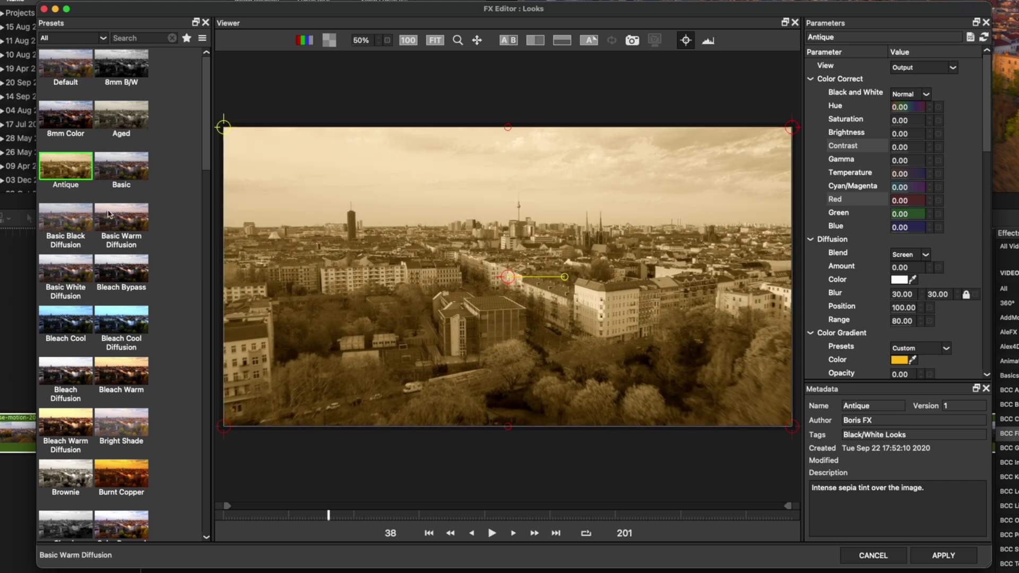
click(126, 223)
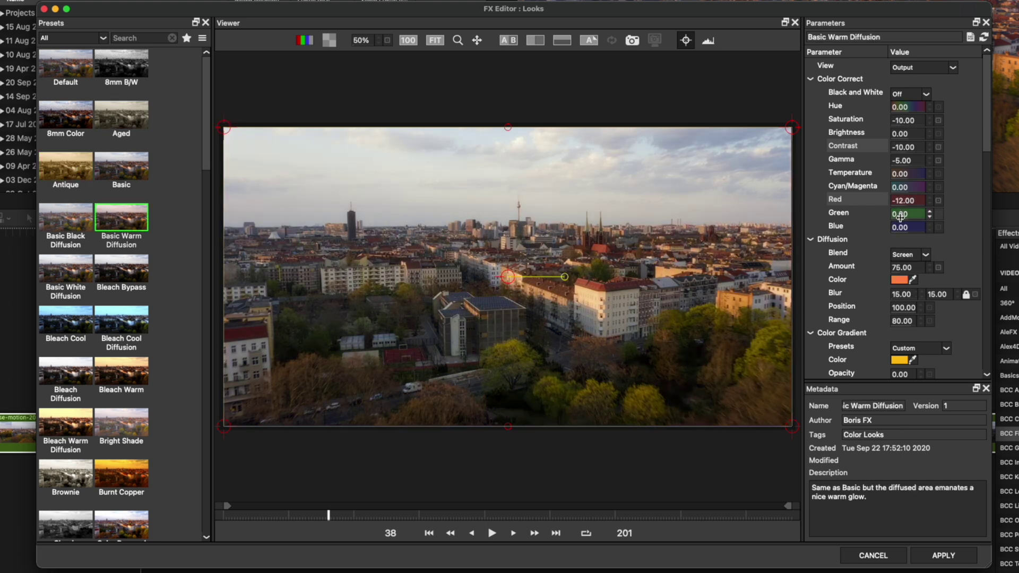
Step: Lower green to -5, pick a new diffusion glow colour, and enable film grain
key(Down)
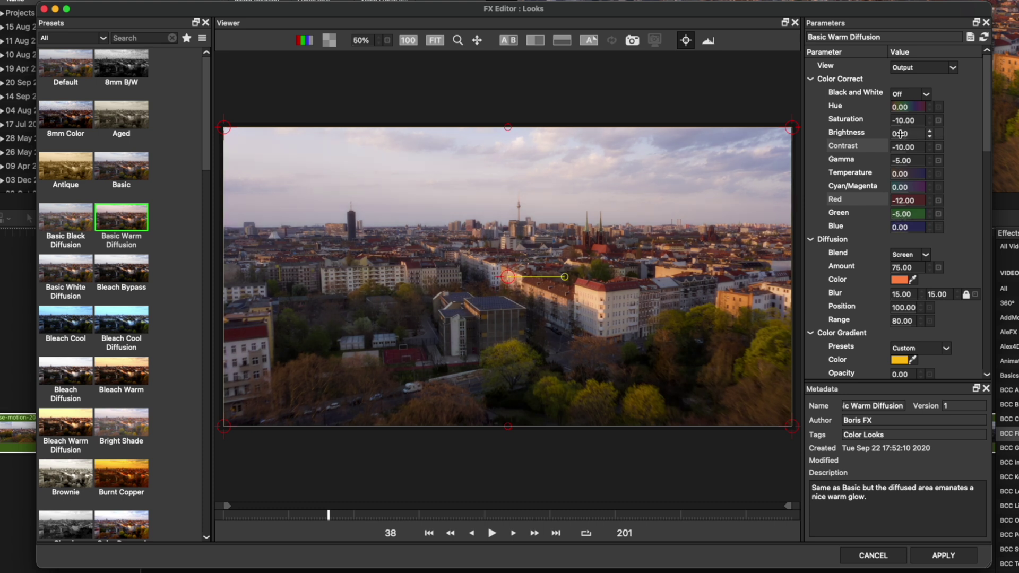
scroll(900, 130, up, 7)
scroll(903, 147, up, 4)
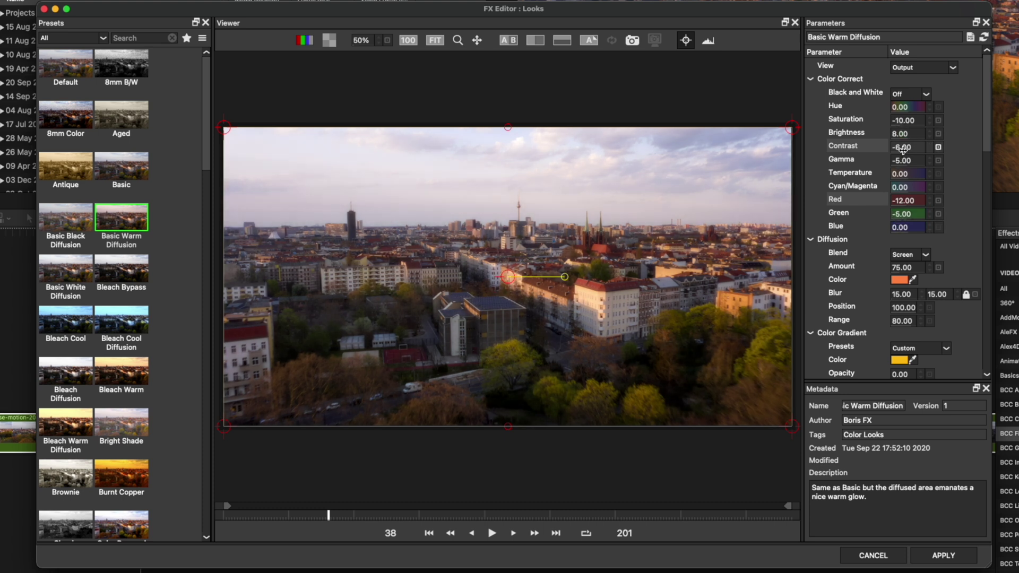
click(911, 282)
click(911, 280)
scroll(951, 332, down, 3)
scroll(901, 295, up, 10)
scroll(934, 302, down, 6)
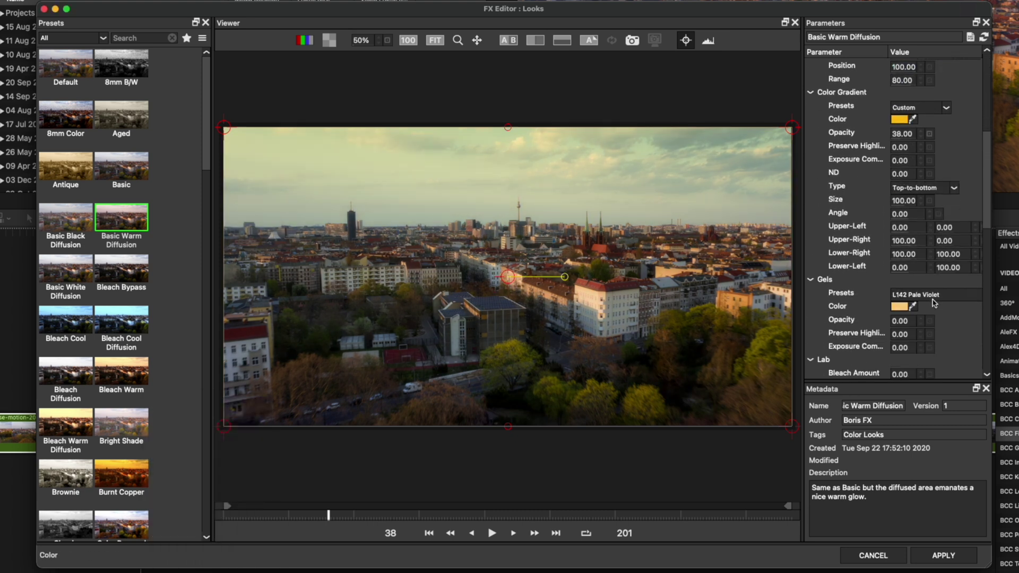
scroll(922, 322, up, 10)
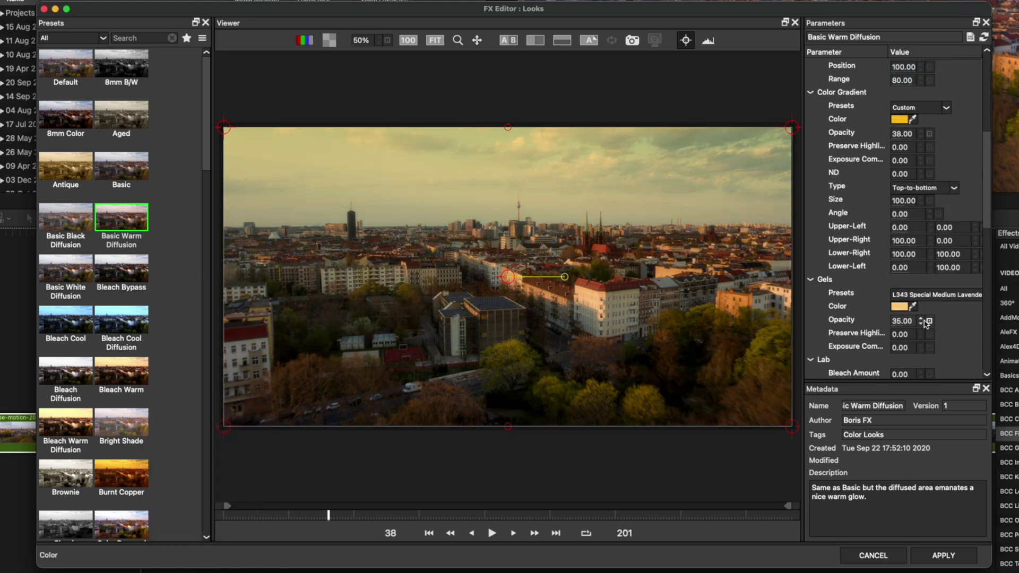
scroll(950, 326, down, 10)
scroll(955, 330, down, 4)
click(895, 173)
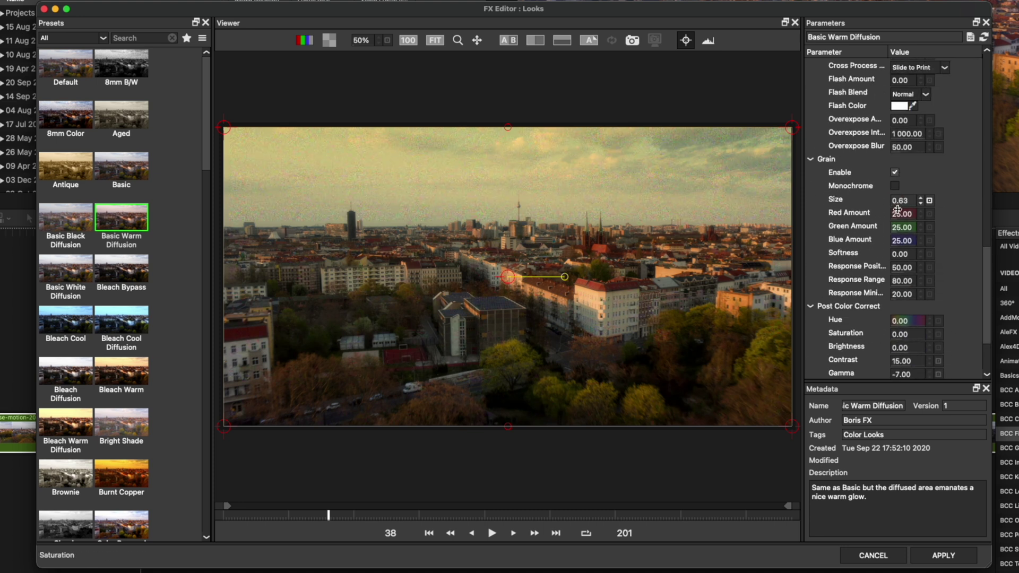
Step: Compare the graded city shot against the original in a split A|B view, moving the divider
click(505, 40)
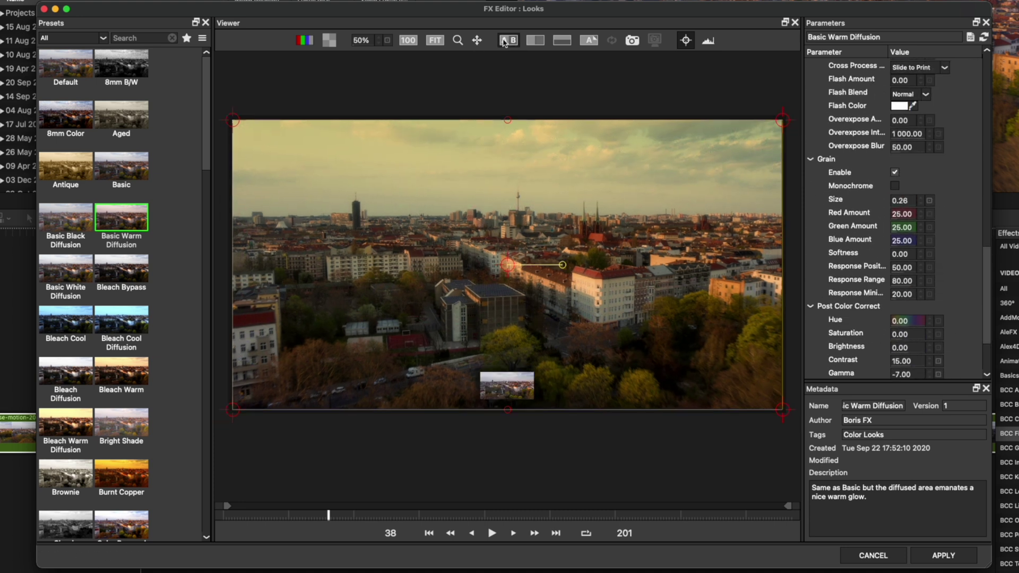
click(534, 41)
drag(507, 121, 425, 120)
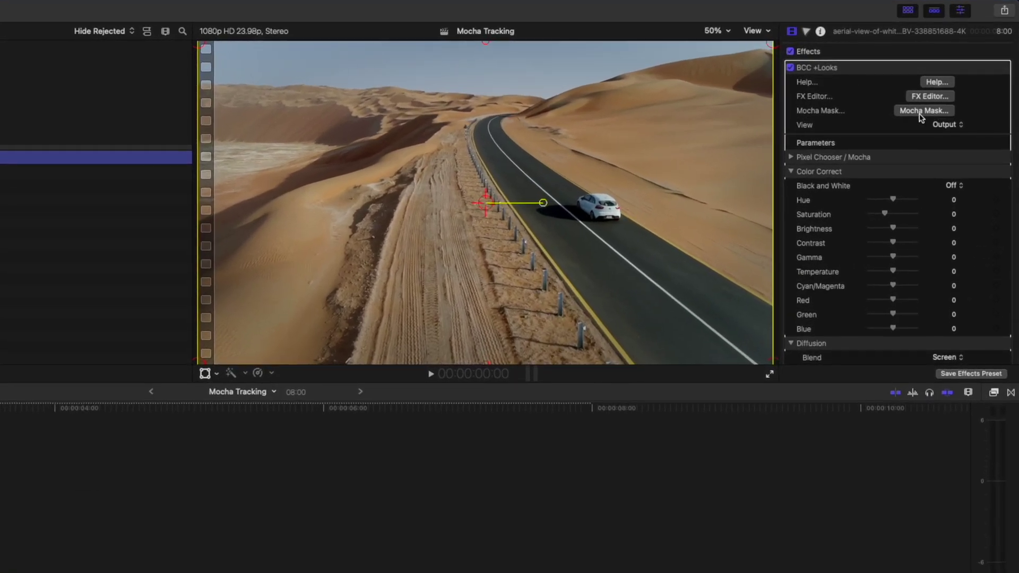
Step: Launch the desert clip's Mocha Mask editor full-screen and zoom in on the white car
click(924, 112)
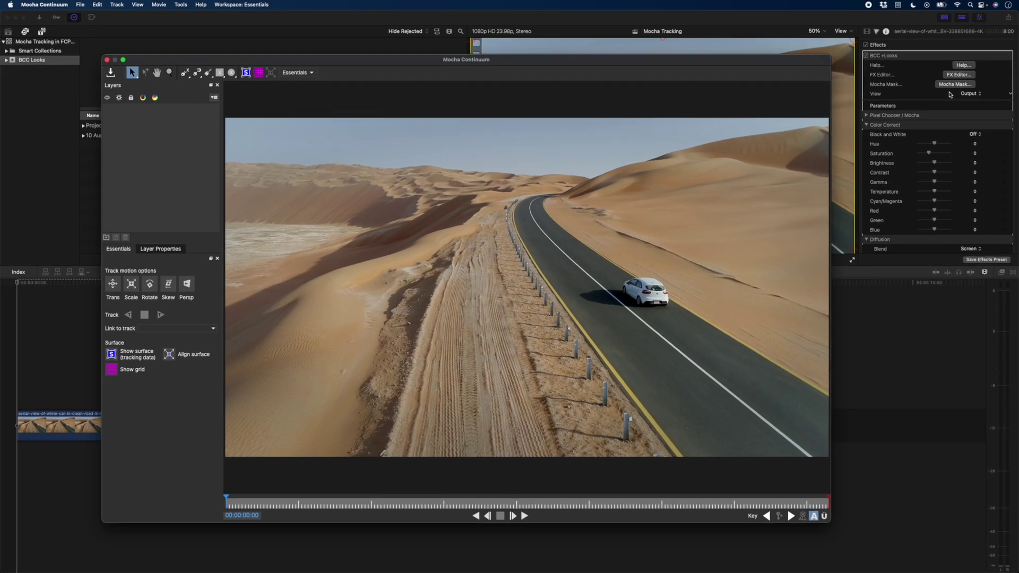
double_click(527, 62)
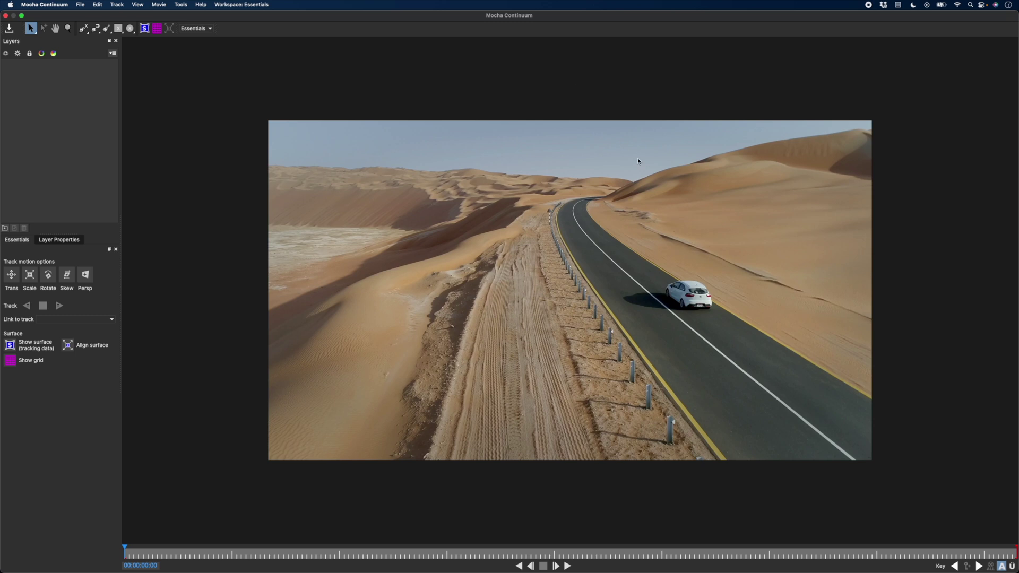
key(z)
mouse_move(697, 305)
mouse_down()
mouse_move(703, 113)
mouse_move(703, 319)
mouse_up()
Step: Zoom closer on the white car and start an X-Spline outline at its wheel
click(31, 28)
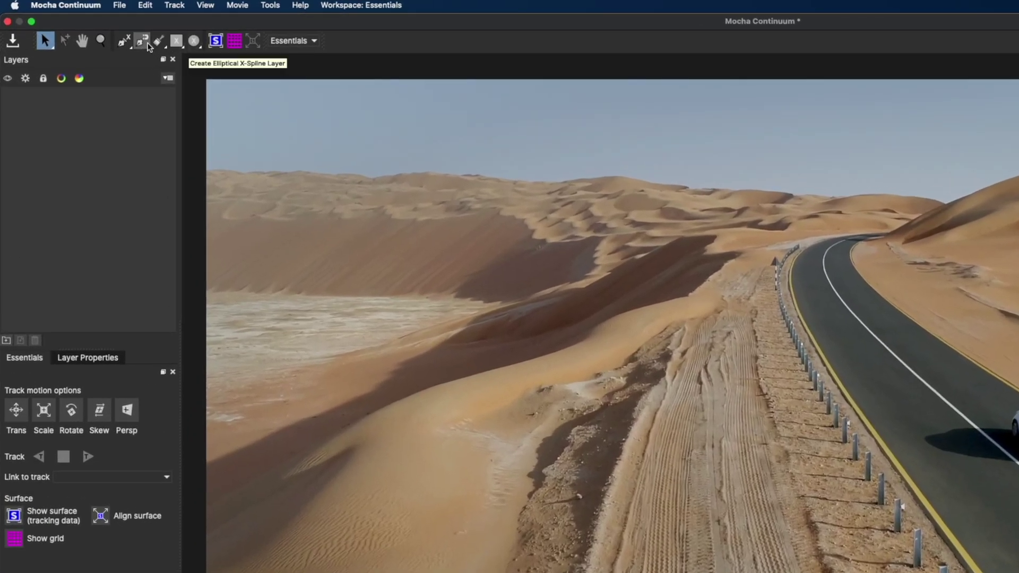
click(148, 46)
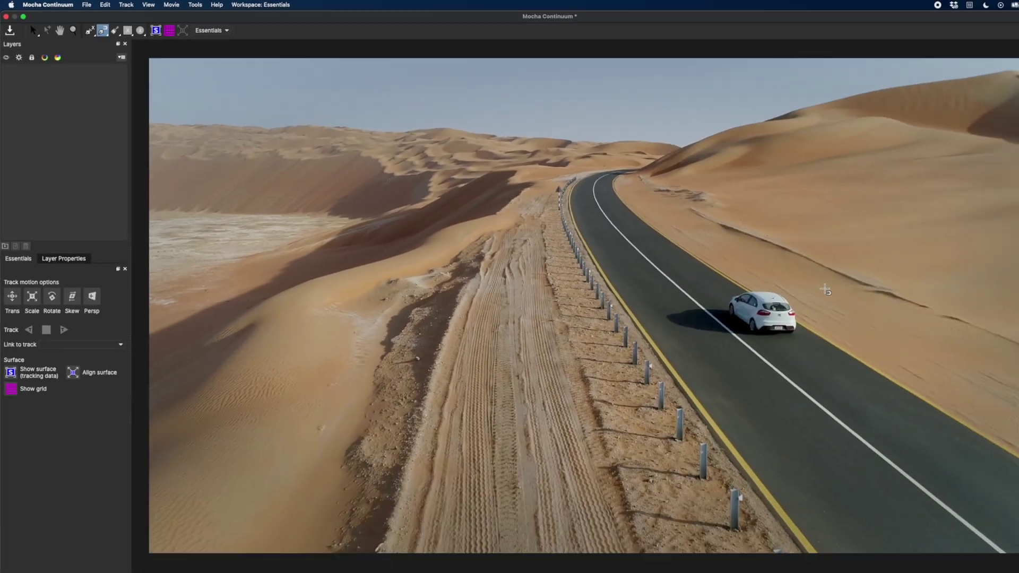
scroll(716, 391, up, 5)
scroll(715, 392, down, 2)
scroll(715, 392, up, 3)
click(730, 418)
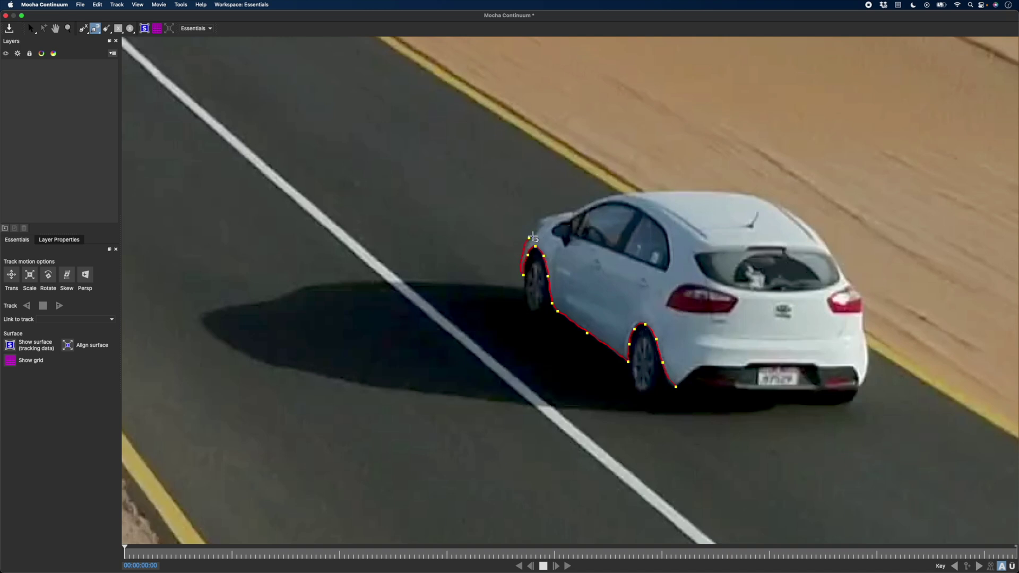
Step: Close the Layer 1 spline over the car's roof and bumper, refine its points, and track forward
mouse_move(532, 238)
mouse_down()
mouse_move(604, 199)
mouse_move(811, 227)
mouse_up()
mouse_move(871, 369)
mouse_down()
mouse_move(738, 366)
mouse_move(676, 387)
mouse_up()
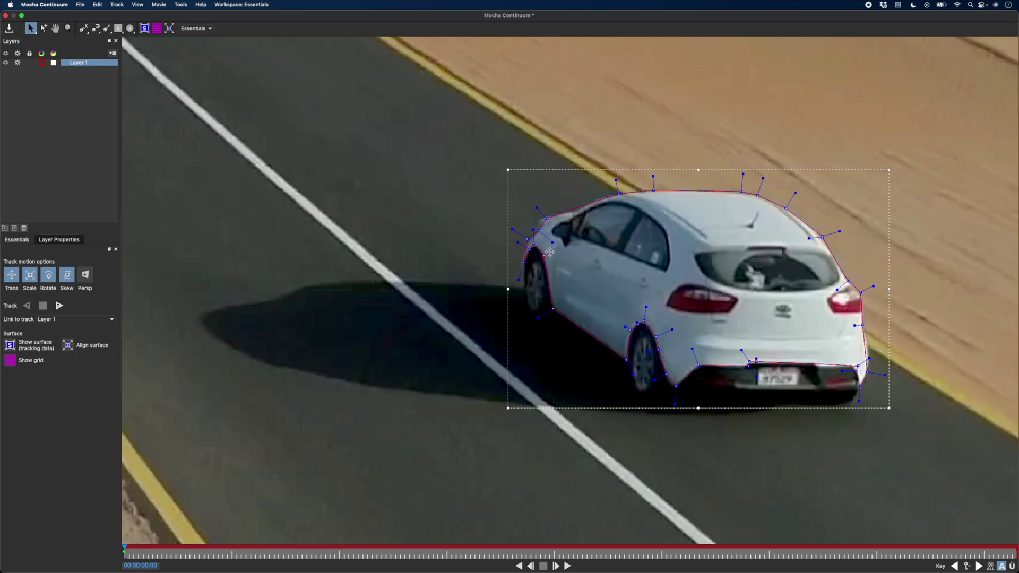
drag(521, 271, 526, 273)
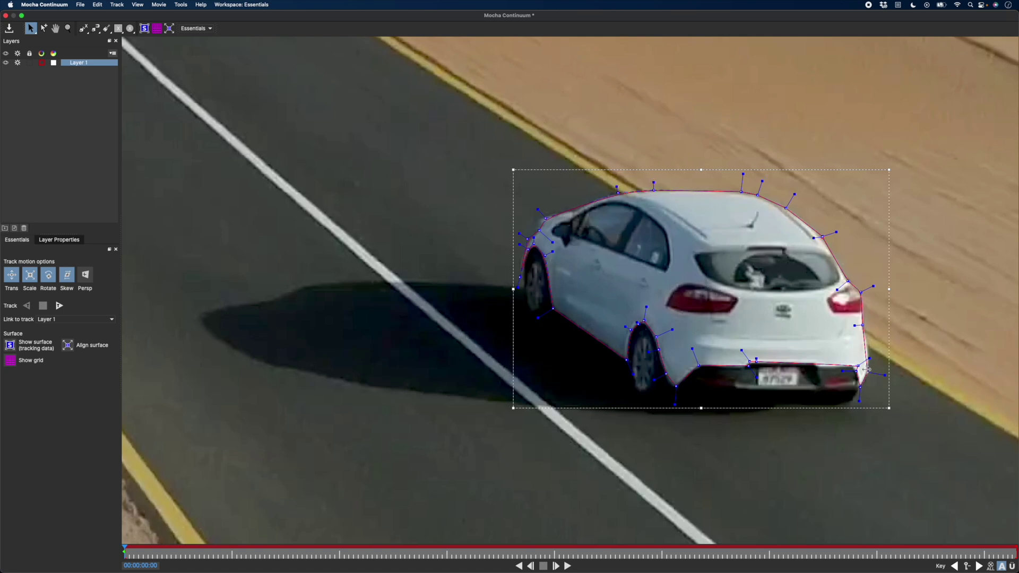
drag(866, 370, 869, 367)
key(g)
click(817, 365)
scroll(814, 363, down, 5)
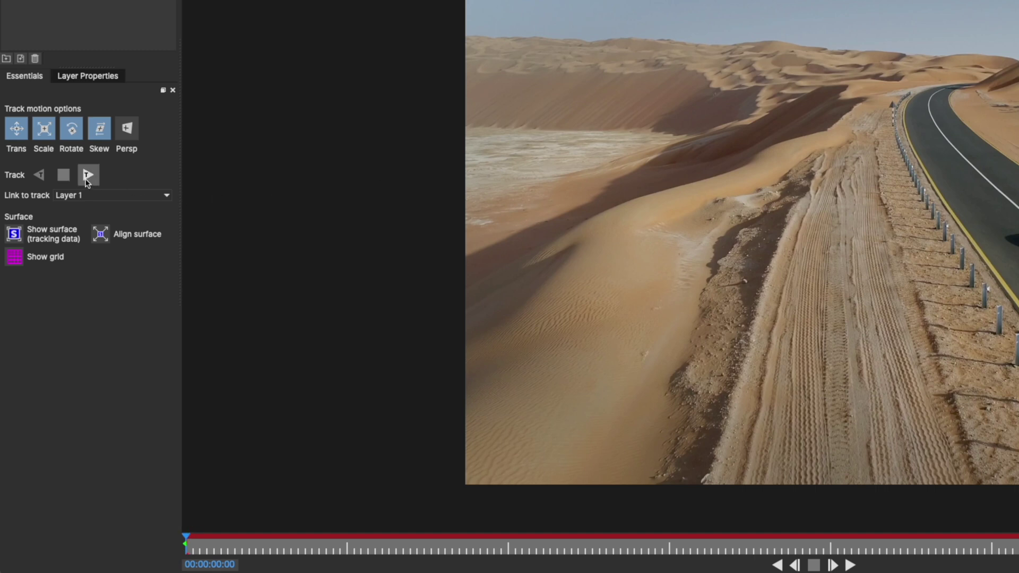
click(87, 177)
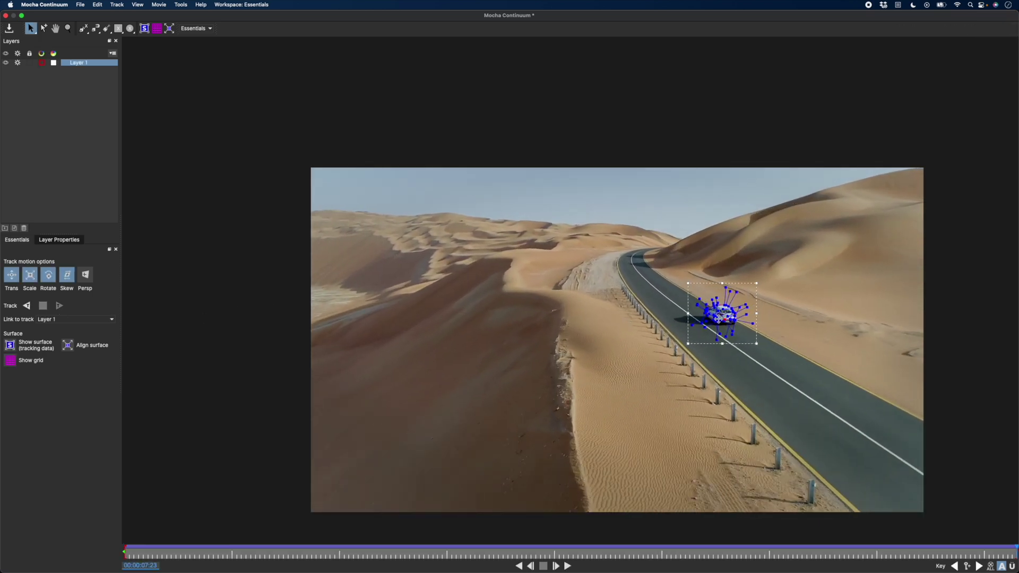
Step: Pull the drifting rear-right mask corner back onto the car after tracking
scroll(718, 318, up, 5)
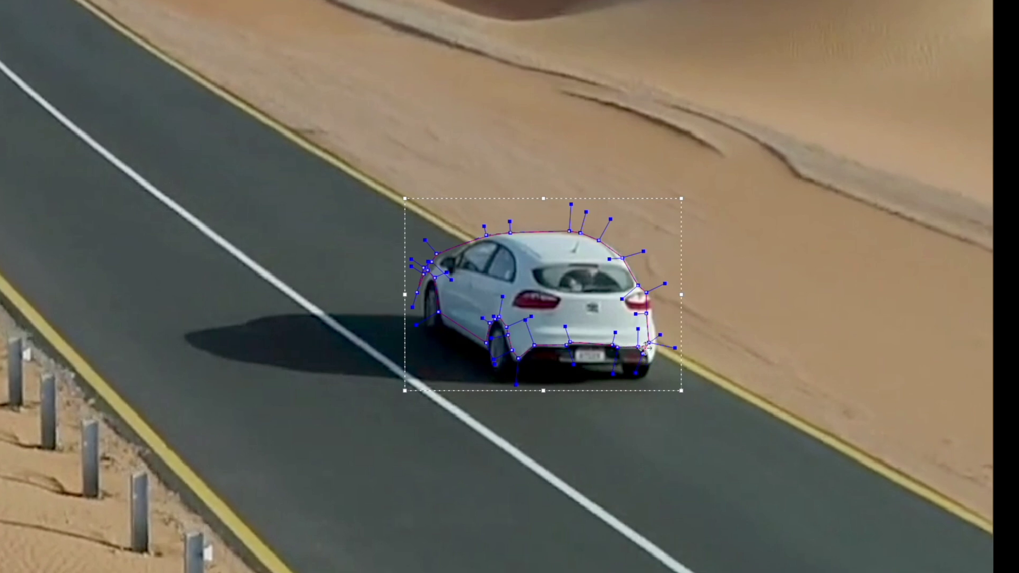
mouse_move(642, 354)
mouse_down()
mouse_move(649, 361)
mouse_move(656, 349)
mouse_up()
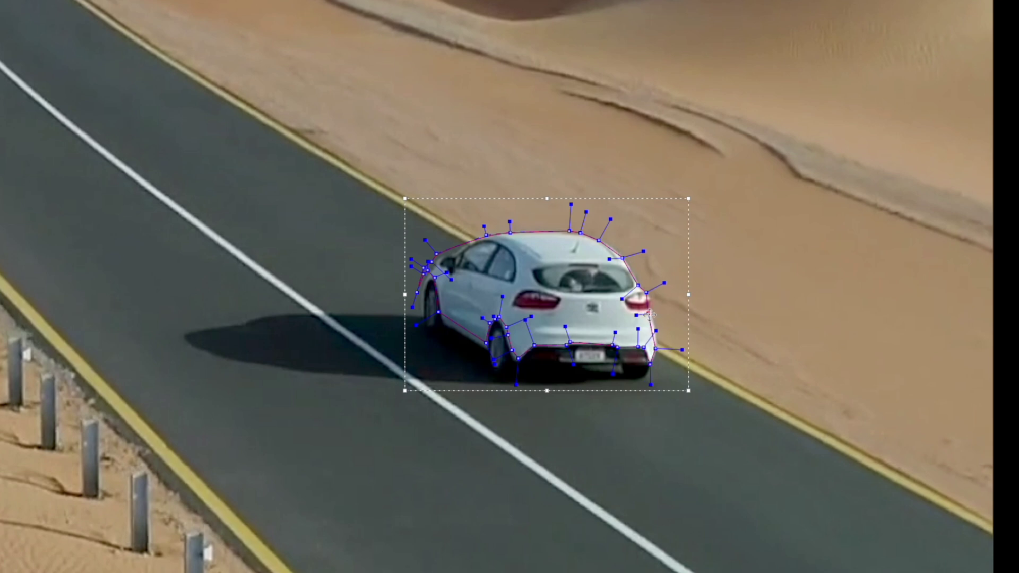
scroll(435, 255, up, 5)
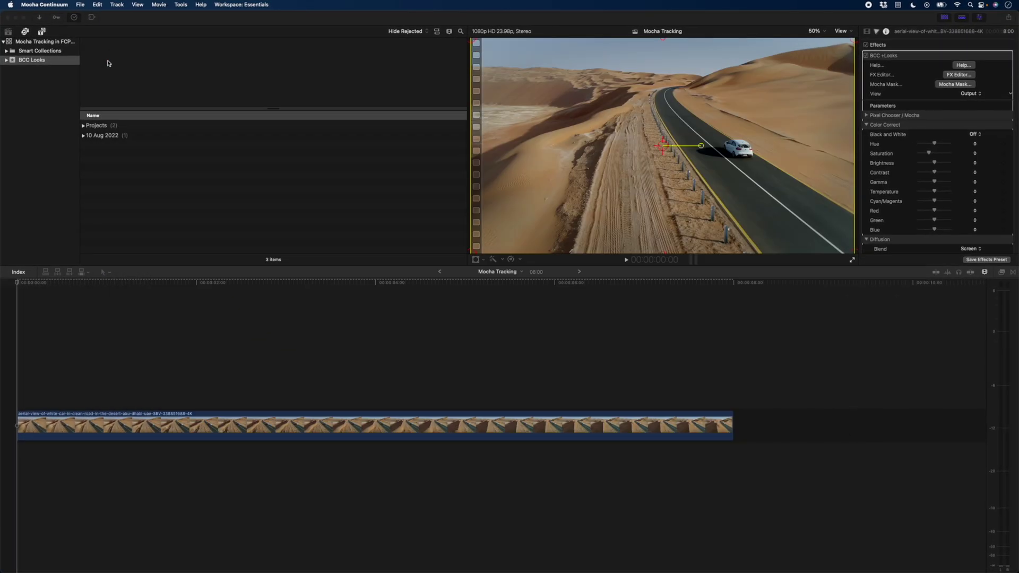
Step: Apply the Bleach Warm Diffusion look to the desert clip and reveal its Pixel Chooser settings
click(955, 76)
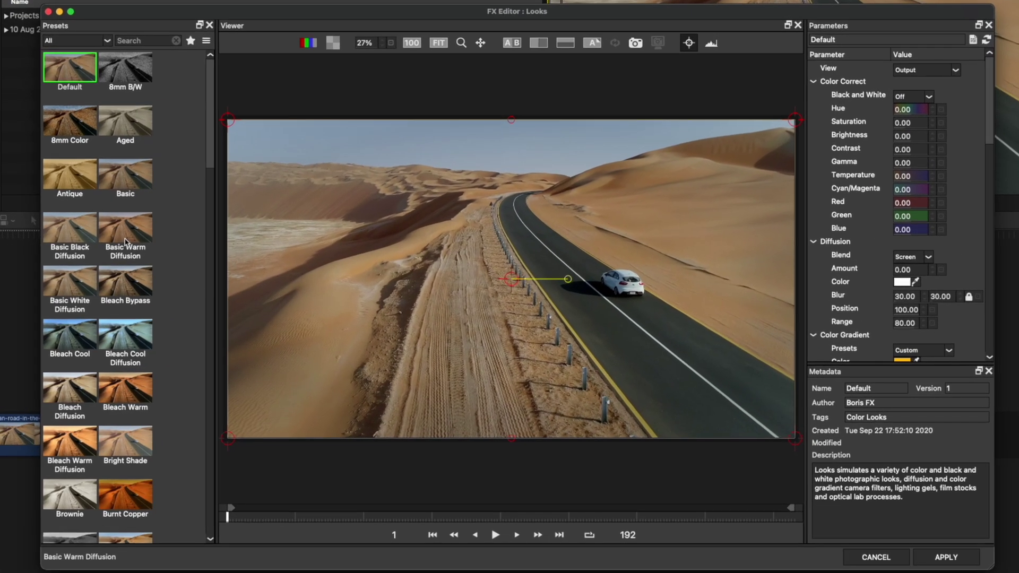
click(69, 437)
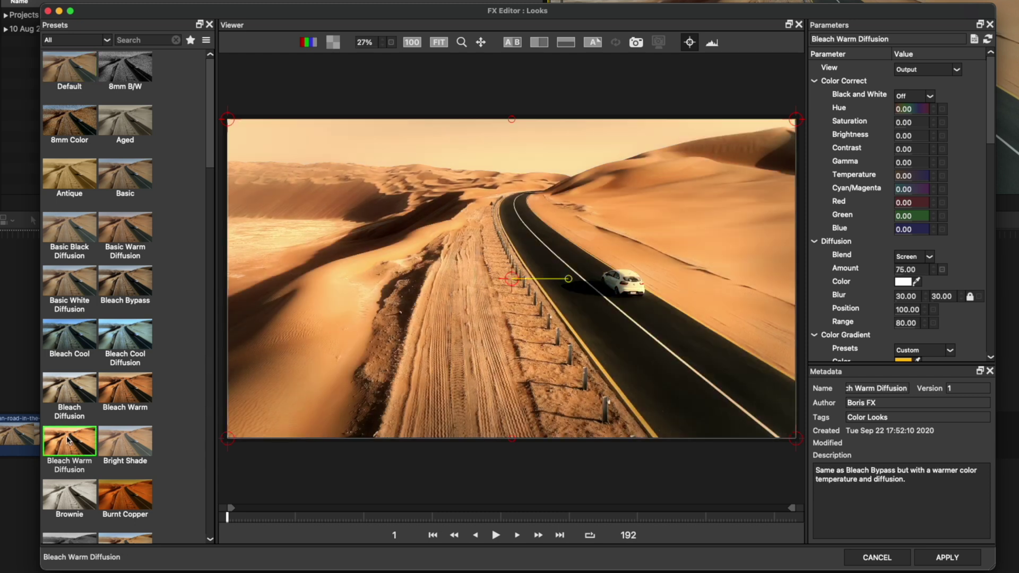
click(942, 561)
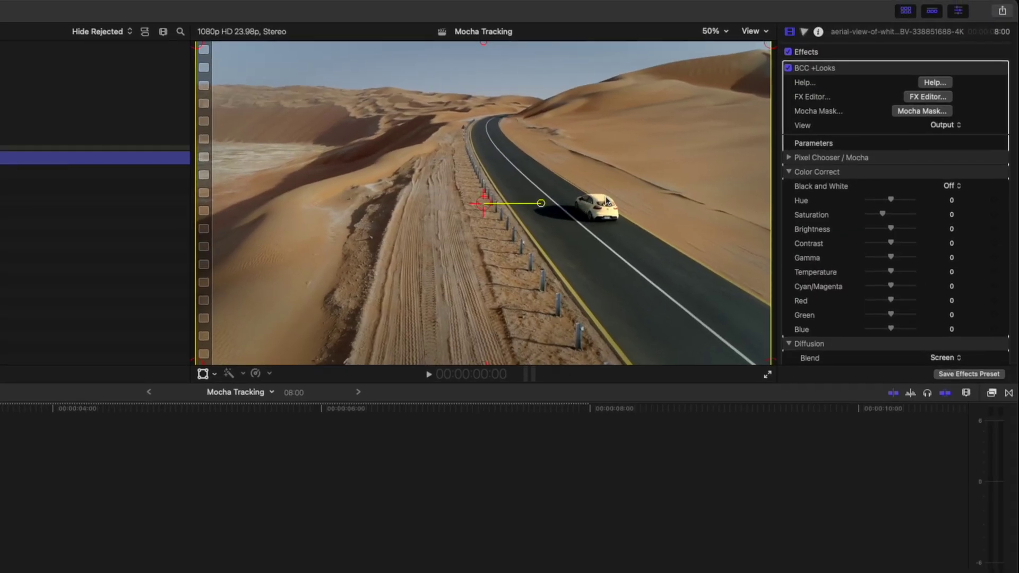
click(788, 158)
Step: Invert the Mocha Spline car mask, check it in matte view, and adjust the mask intensity
click(795, 215)
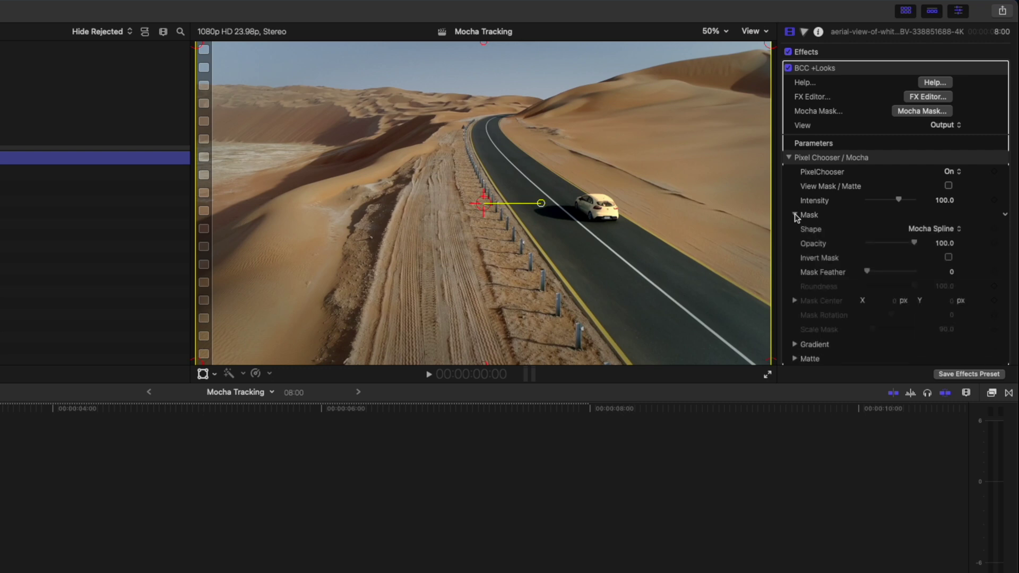
click(949, 259)
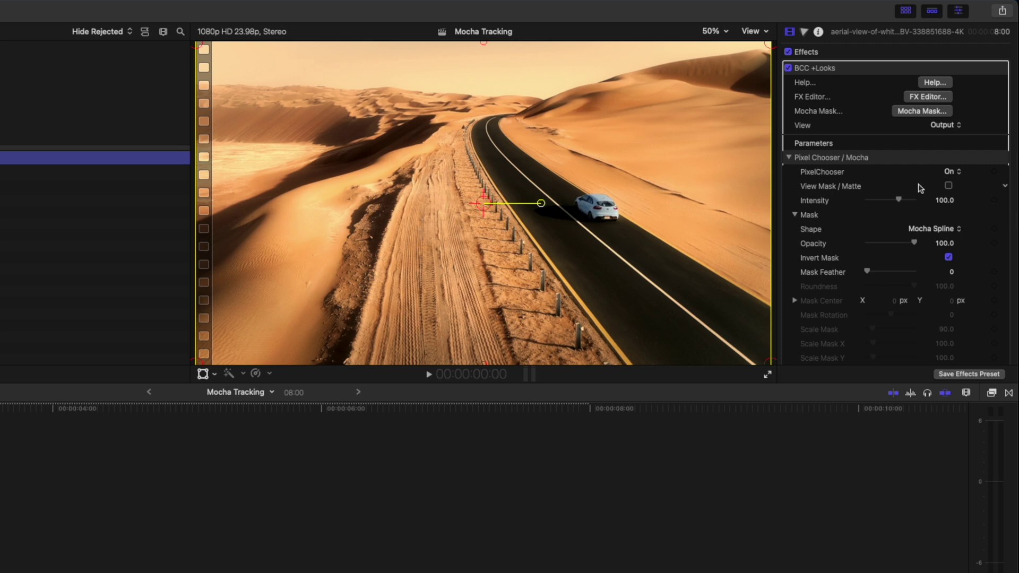
click(948, 186)
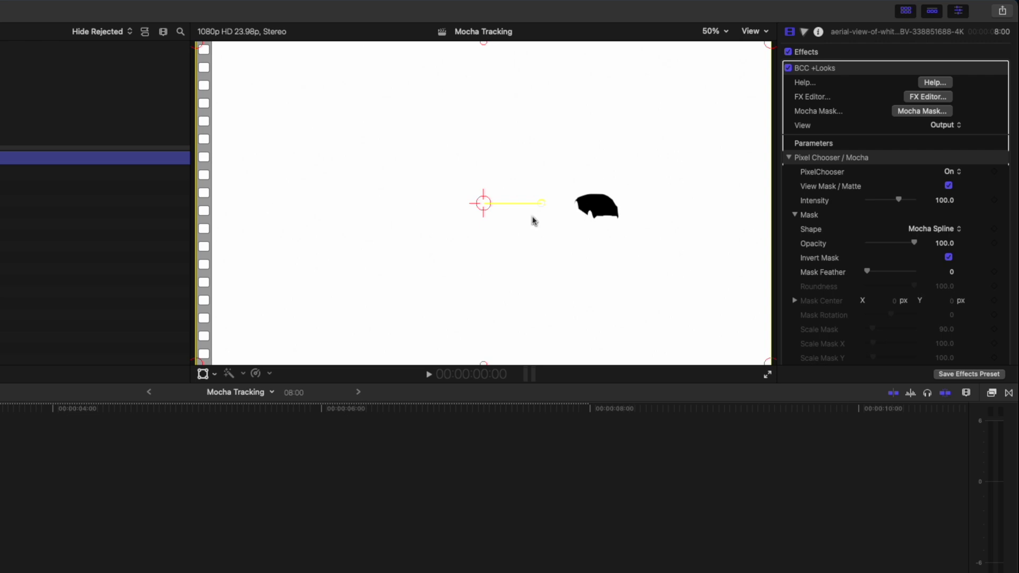
drag(900, 203, 896, 205)
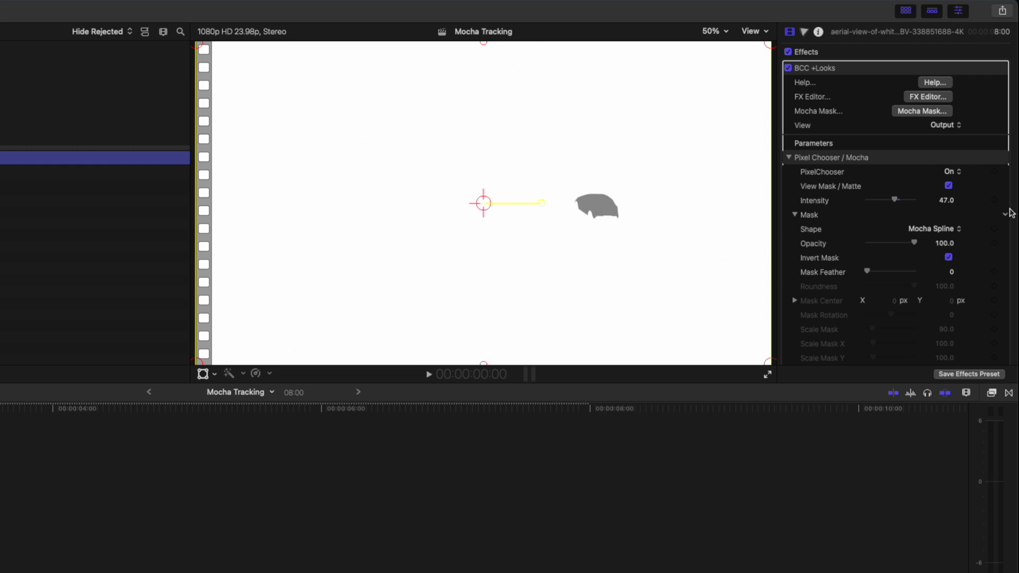
click(948, 185)
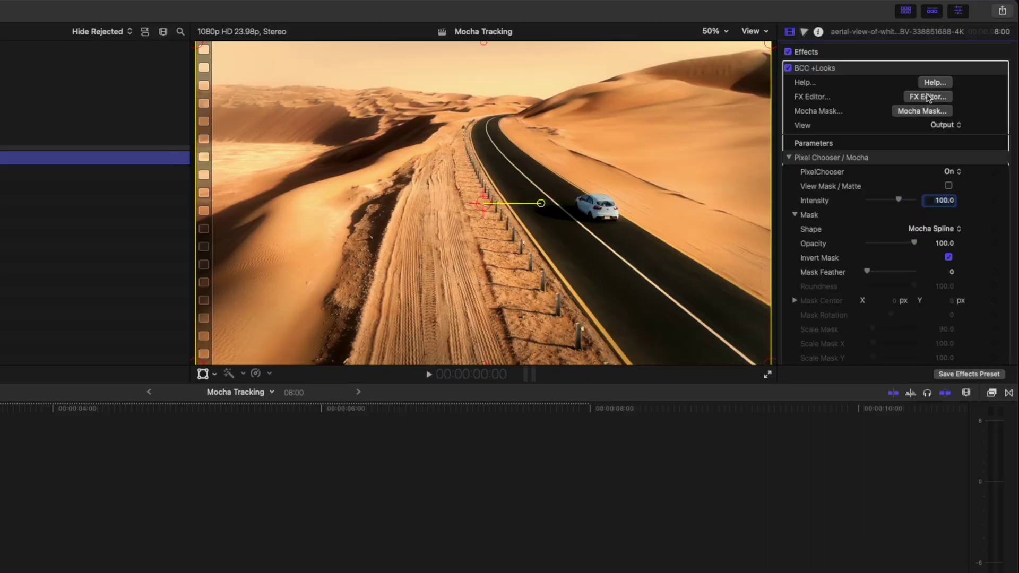
Step: Switch the desert clip's BCC +Looks effect to the Default preset
click(928, 97)
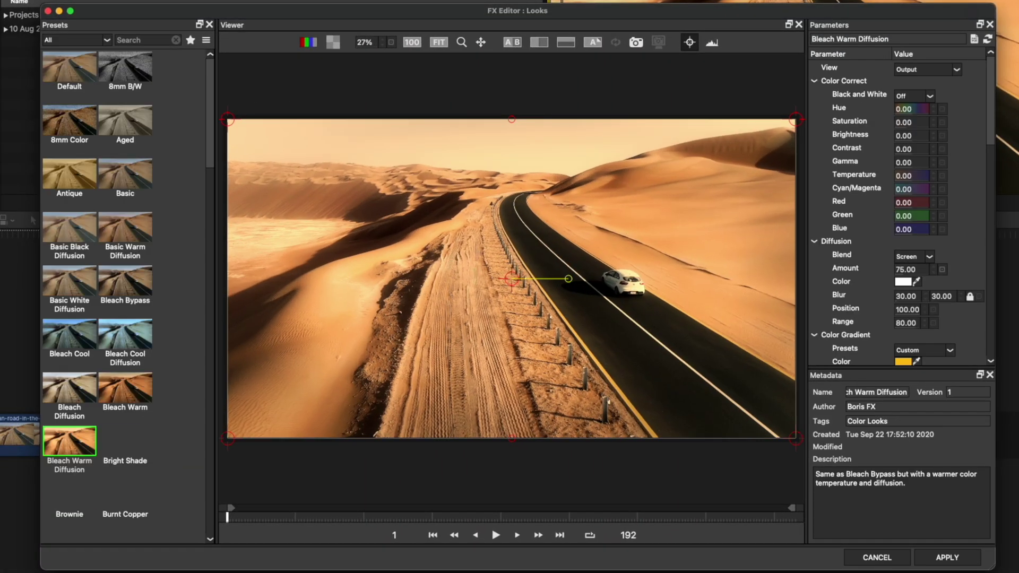
click(59, 60)
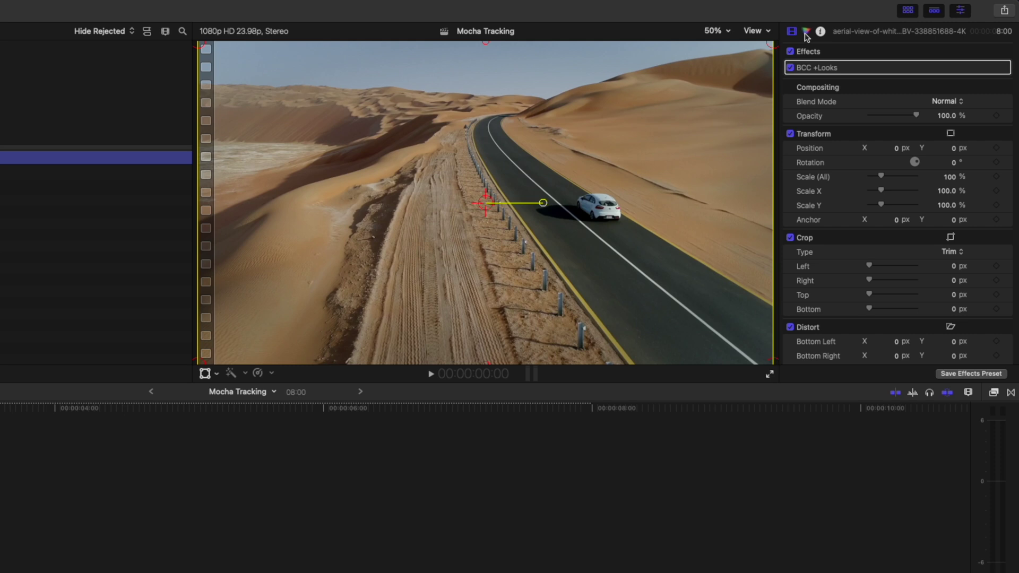
Step: Add a Hue/Saturation Curves correction, test a hue shift on the sampled sand colour, then reset
click(806, 32)
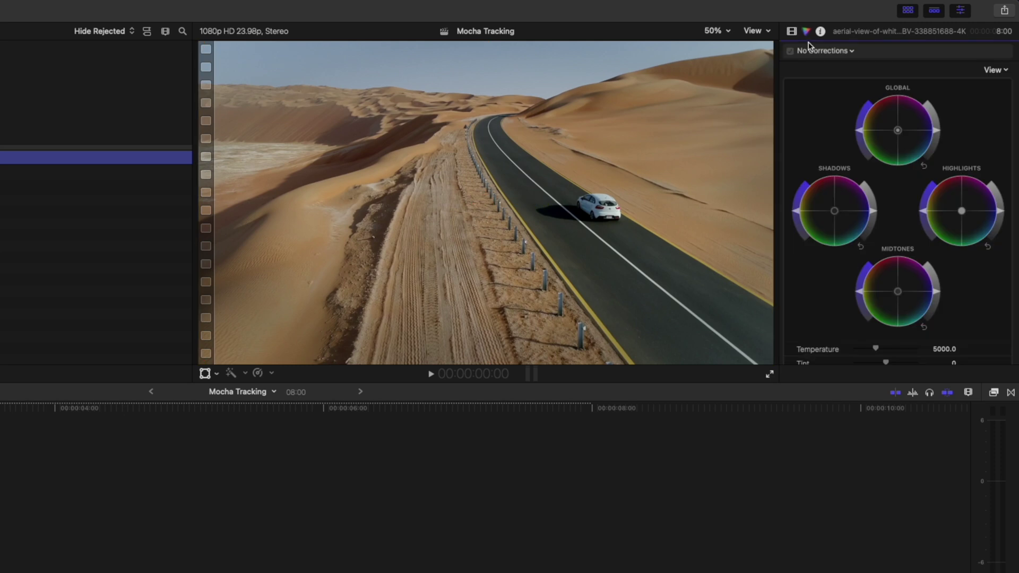
click(823, 51)
click(824, 111)
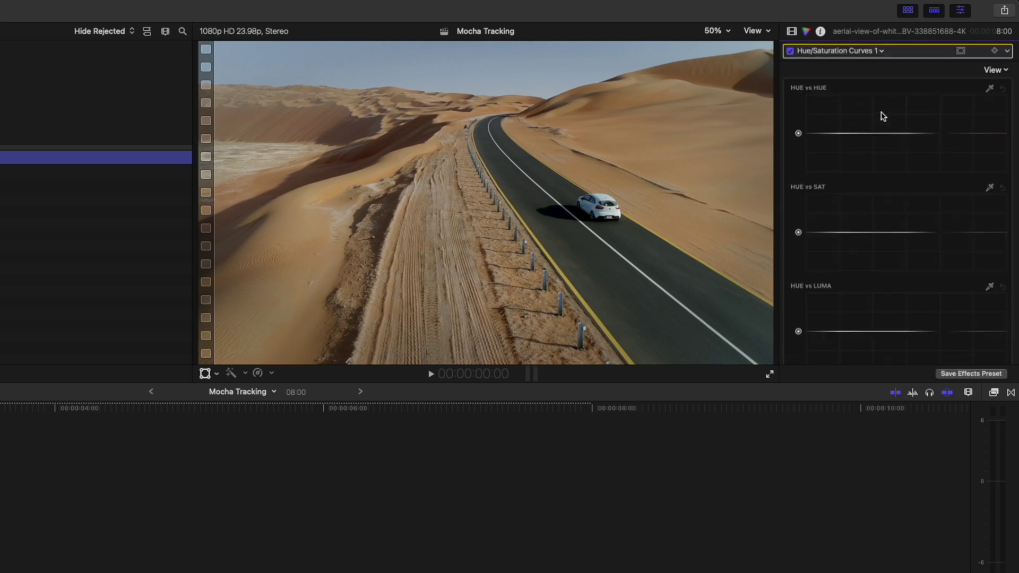
click(991, 89)
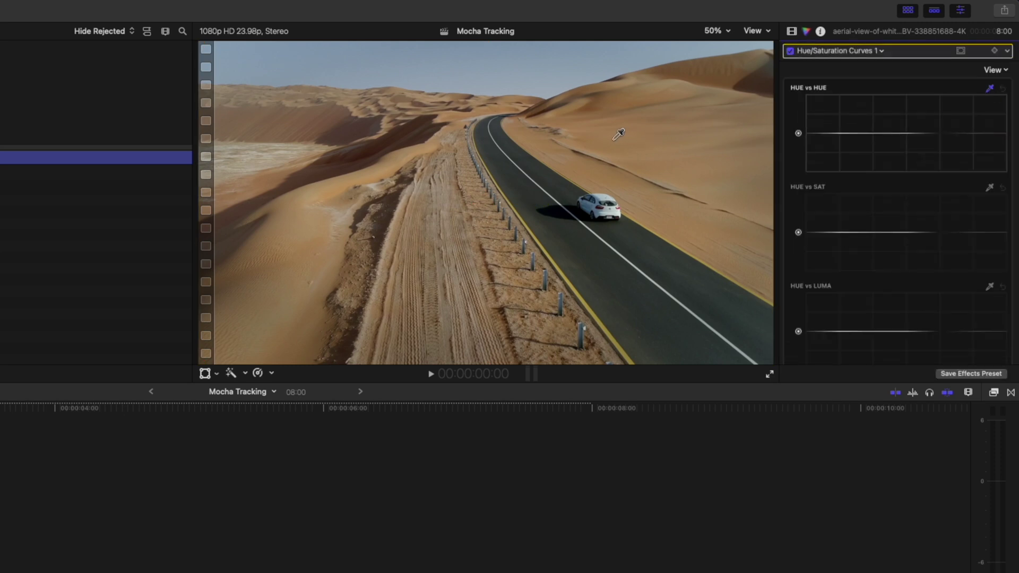
drag(612, 137, 633, 151)
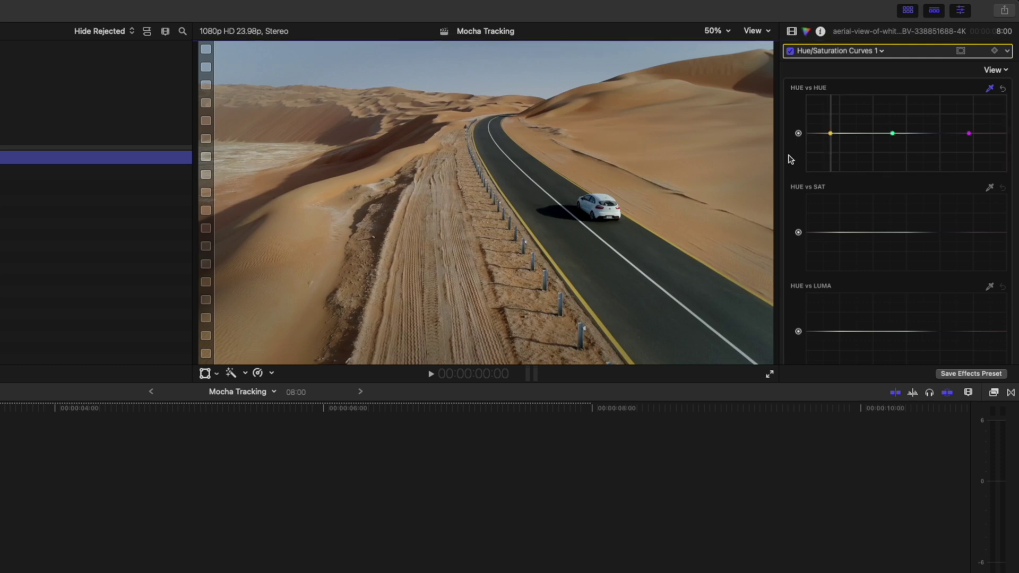
mouse_move(830, 133)
mouse_down()
mouse_move(831, 151)
mouse_move(831, 119)
mouse_up()
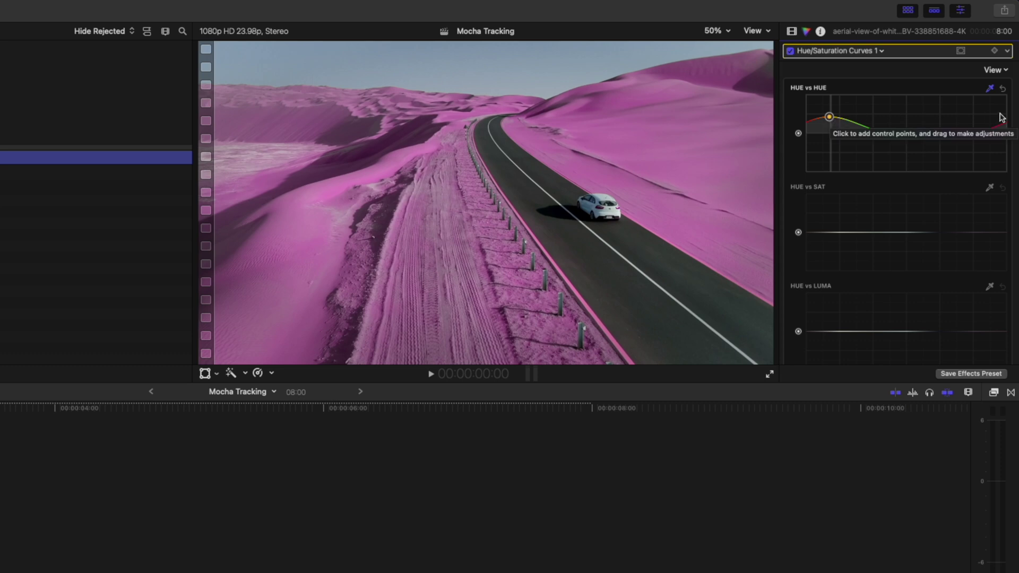
click(1004, 90)
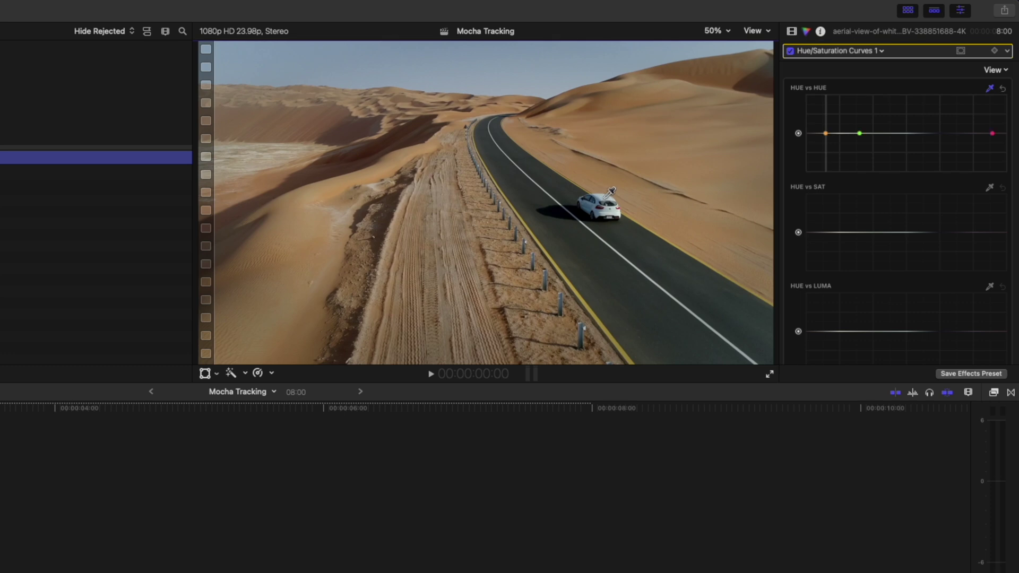
Step: Sample the car's colour on the Hue vs Hue curve, shift it down, then reset the curve flat
click(588, 203)
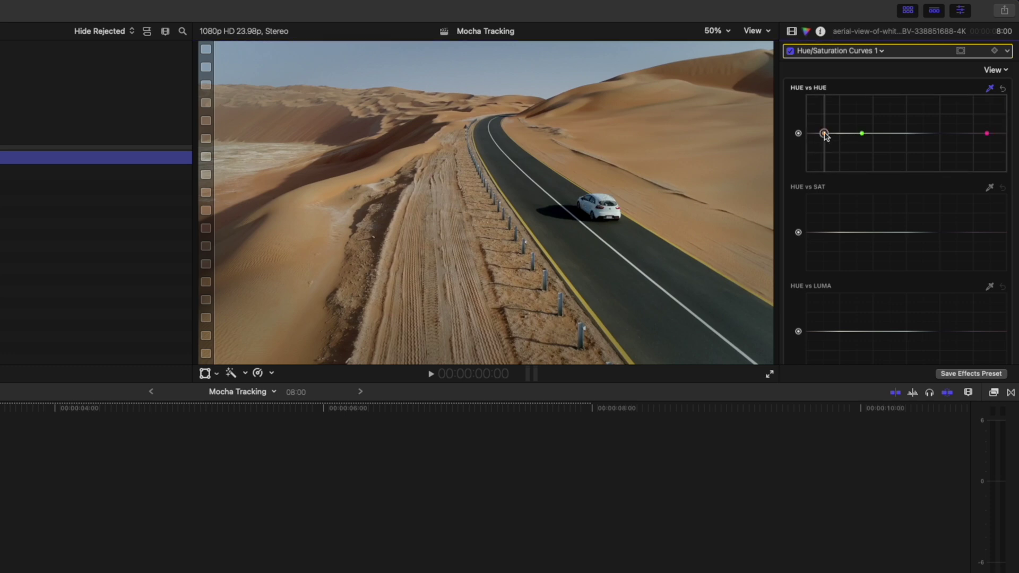
drag(824, 134, 824, 155)
click(1003, 88)
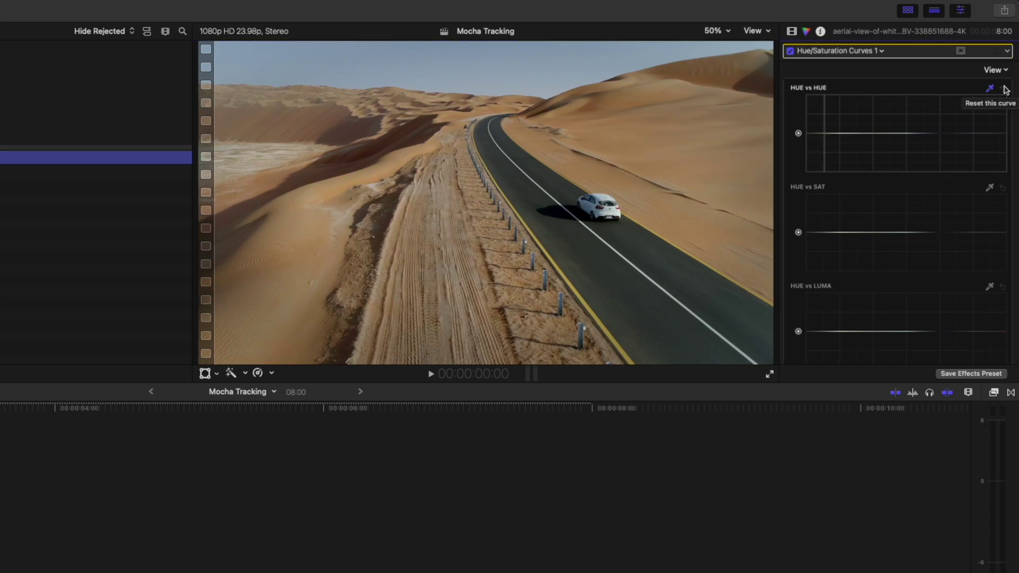
click(792, 31)
Step: Delete the Hue/Saturation Curves correction and pull BCC +Looks Green and Blue to -100
key(Delete)
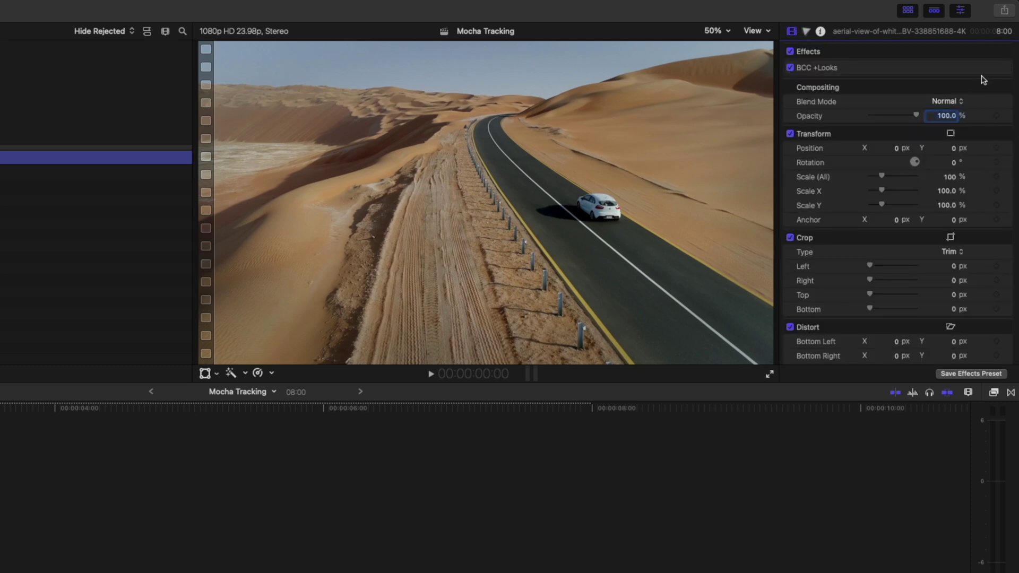
click(992, 67)
scroll(933, 133, down, 3)
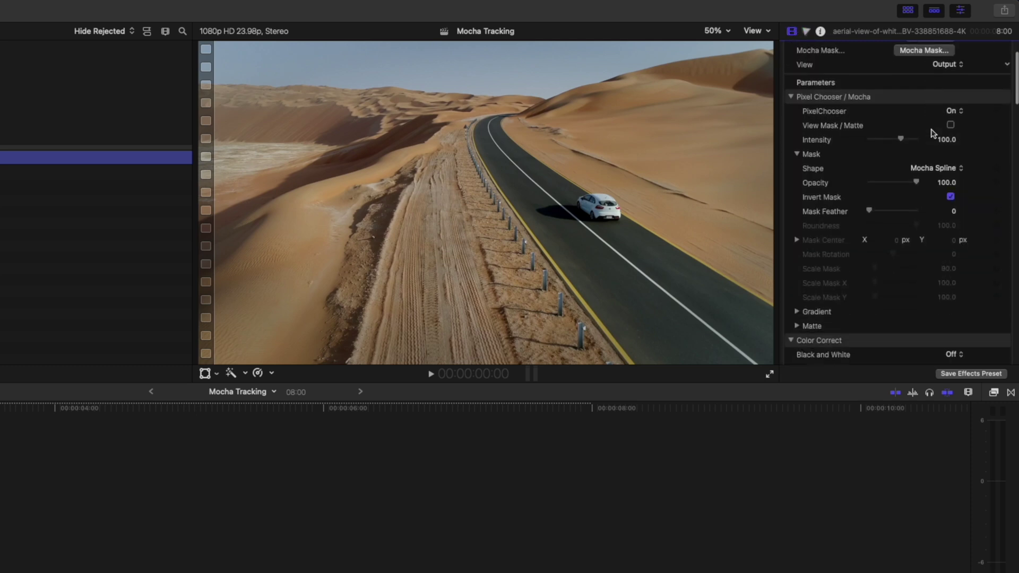
click(796, 96)
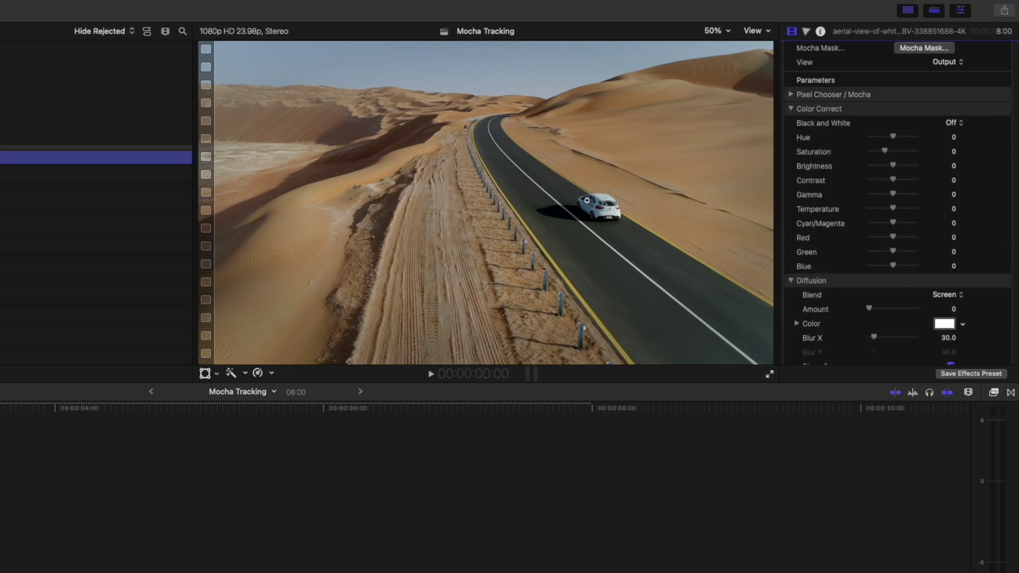
drag(893, 266, 840, 254)
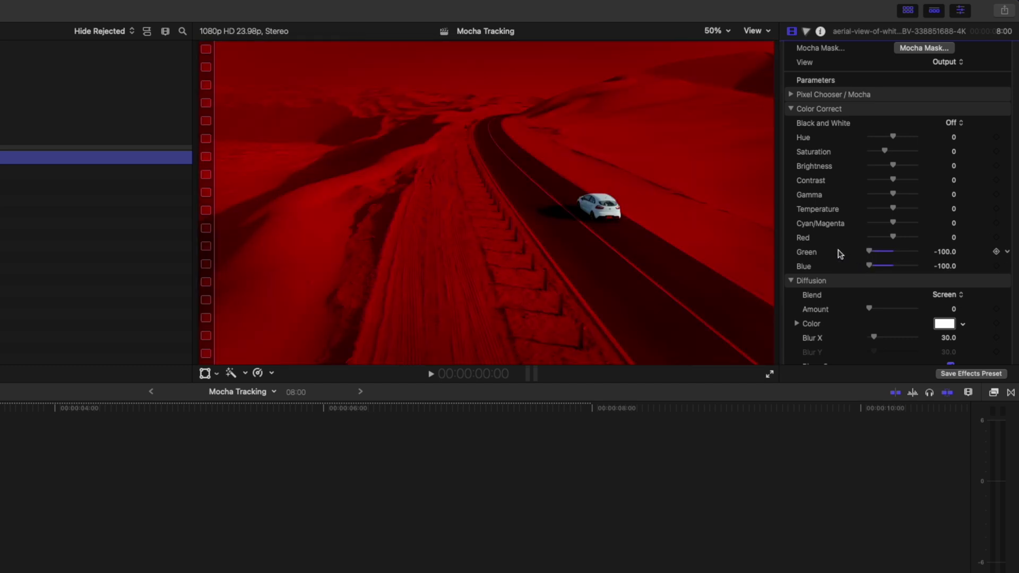
Step: Uncheck Invert Mask so only the car turns red
click(791, 95)
click(950, 195)
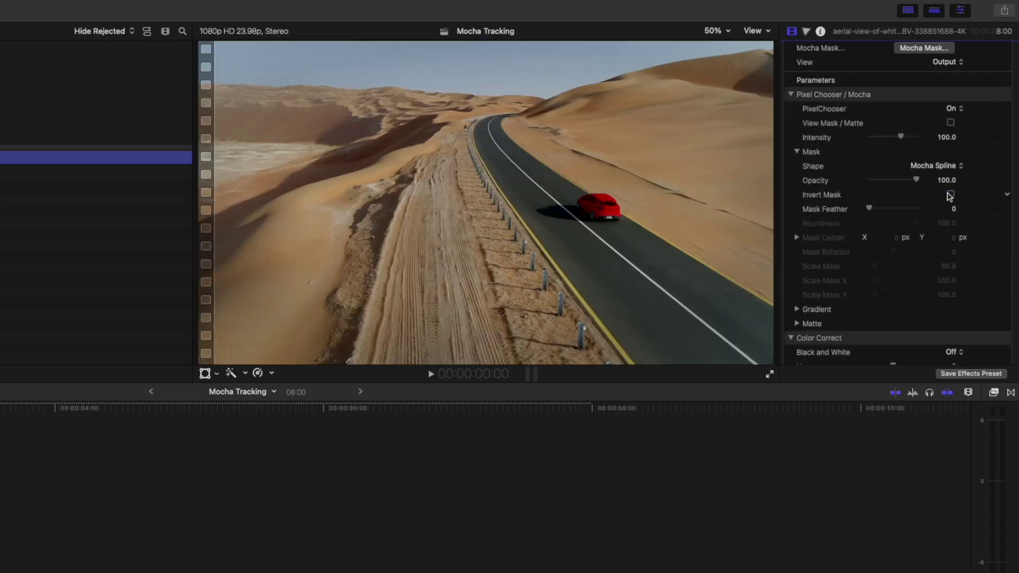
click(794, 95)
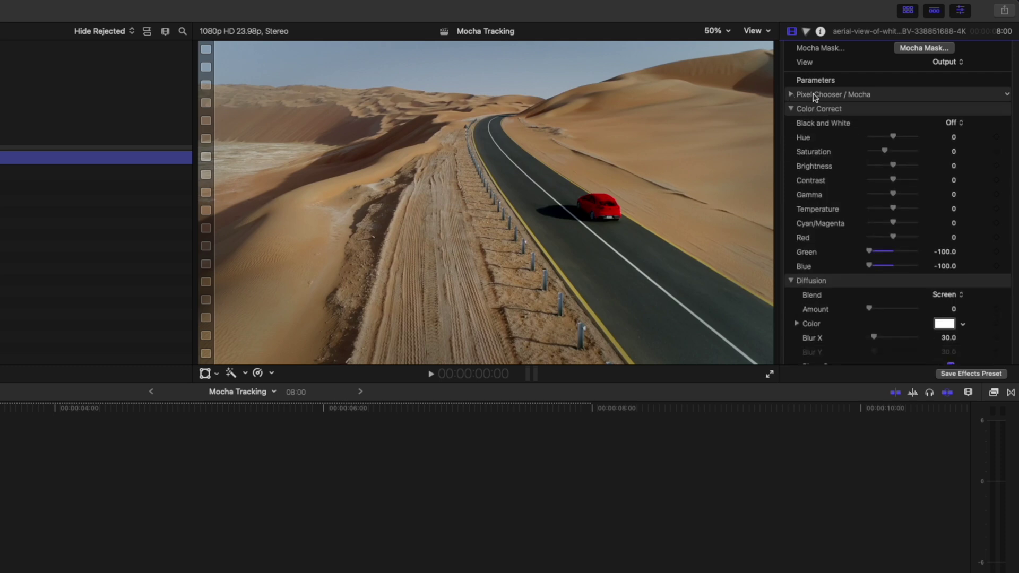
Step: Check the red car at 200% viewer zoom, return to Fit, and open the Mocha mask
click(726, 31)
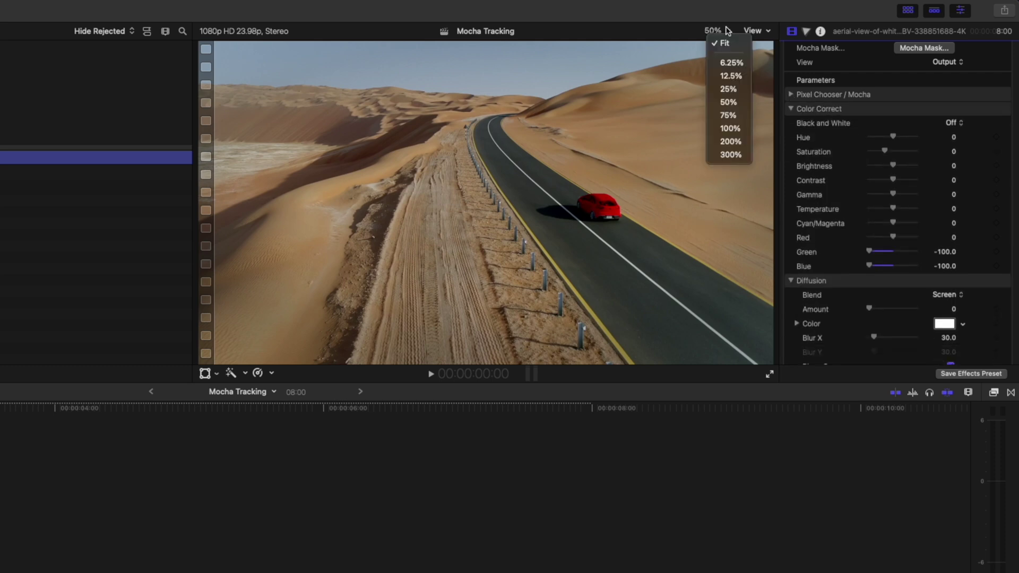
click(732, 141)
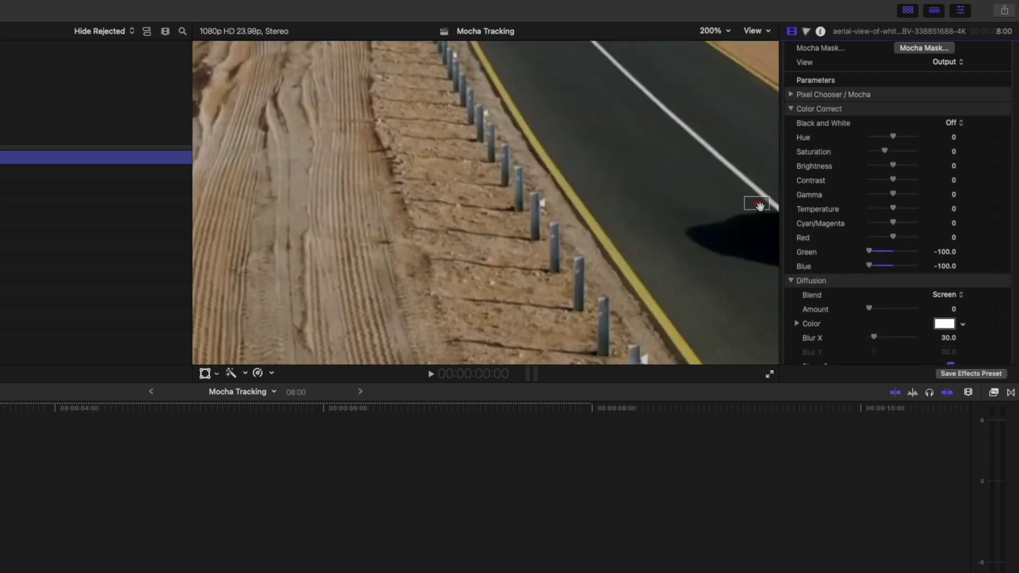
scroll(759, 201, right, 5)
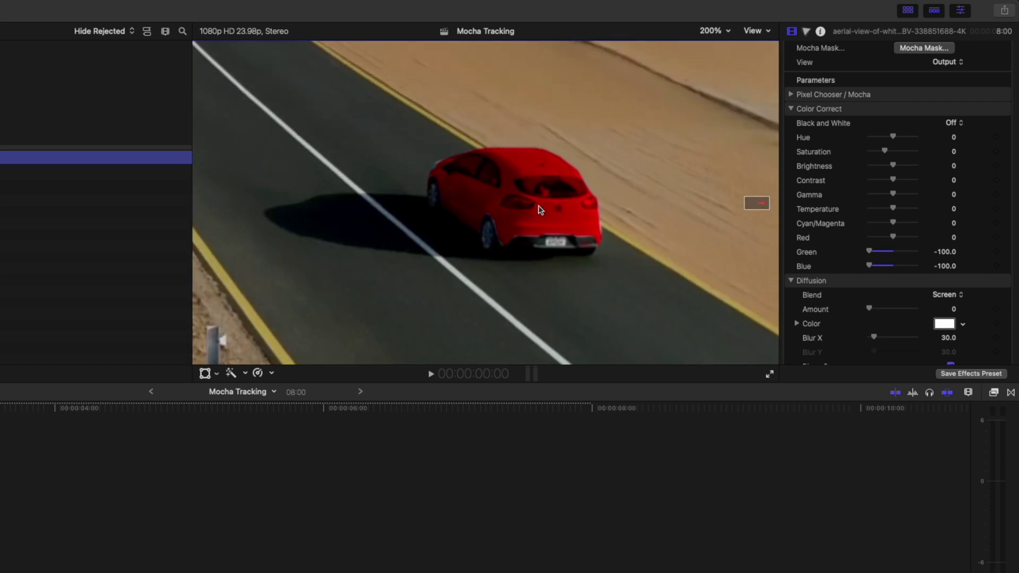
click(714, 30)
click(721, 41)
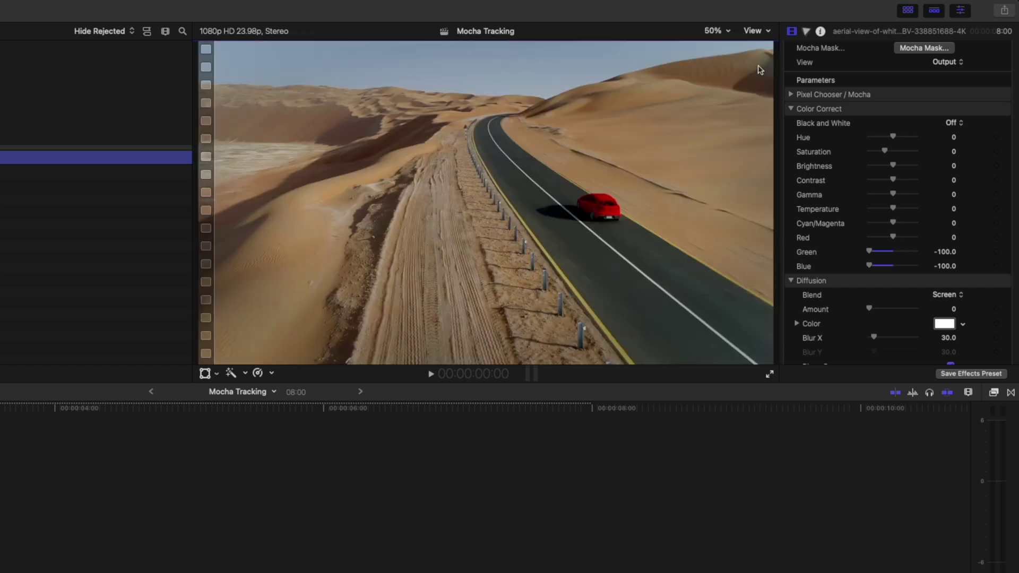
scroll(924, 109, up, 3)
click(924, 109)
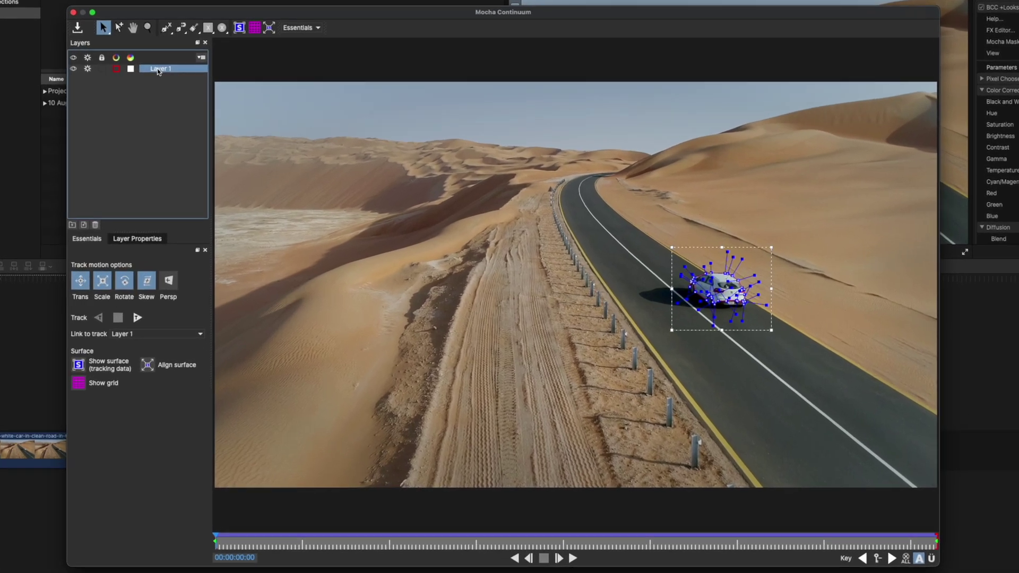
Step: Rename the tracked Layer 1 to Car
double_click(178, 107)
text(C)
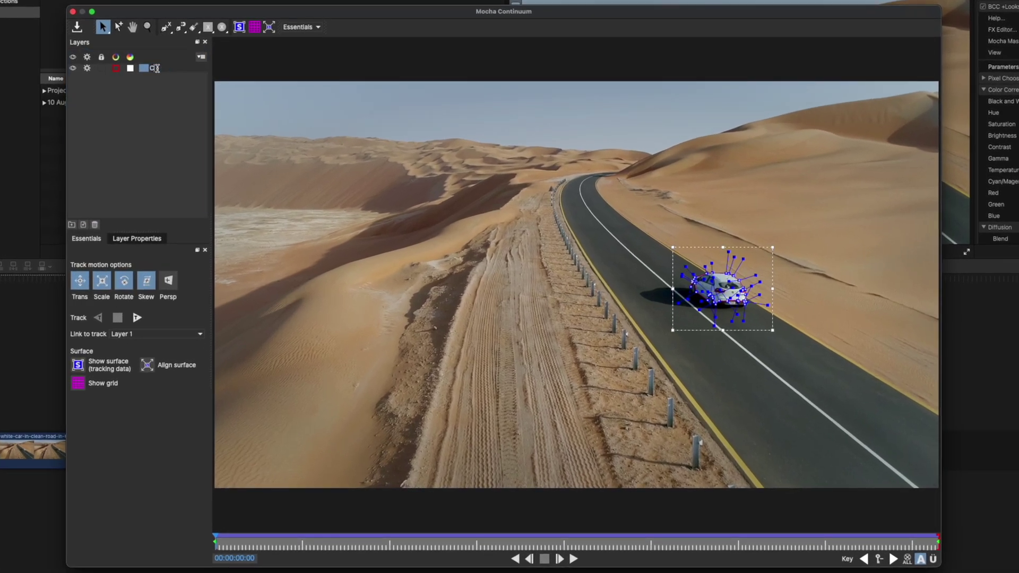
text(ar)
key(Return)
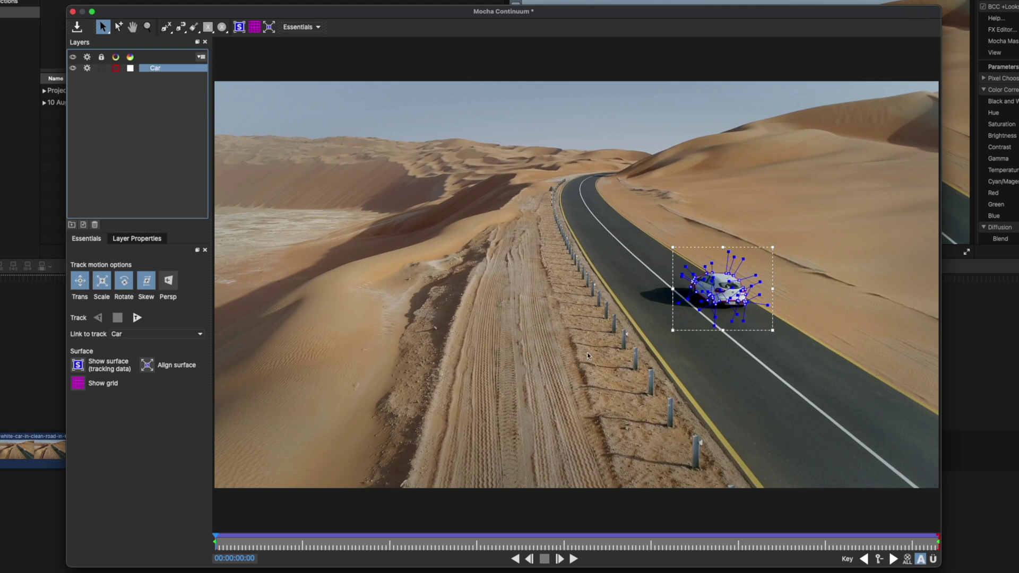
scroll(710, 294, up, 6)
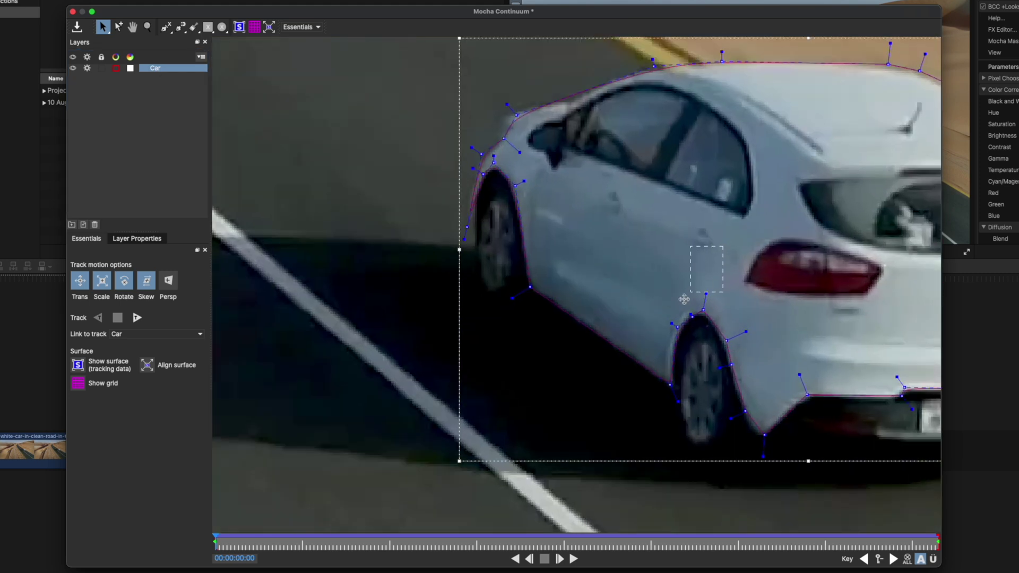
click(680, 310)
Step: Draw an X-spline shape around the car's side window
click(180, 26)
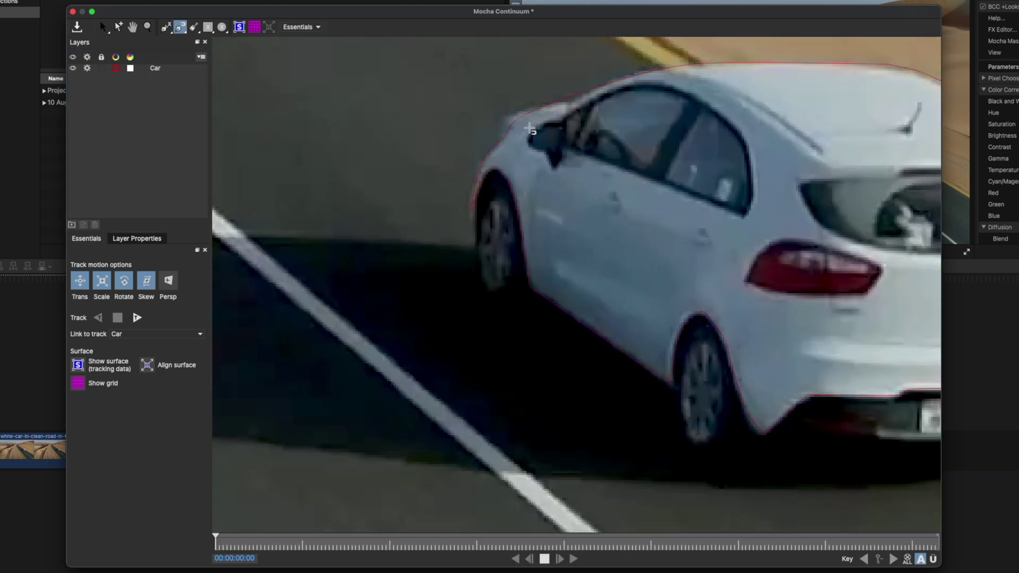
click(529, 142)
click(552, 129)
click(621, 83)
click(659, 80)
click(696, 93)
click(742, 131)
click(745, 218)
right_click(573, 147)
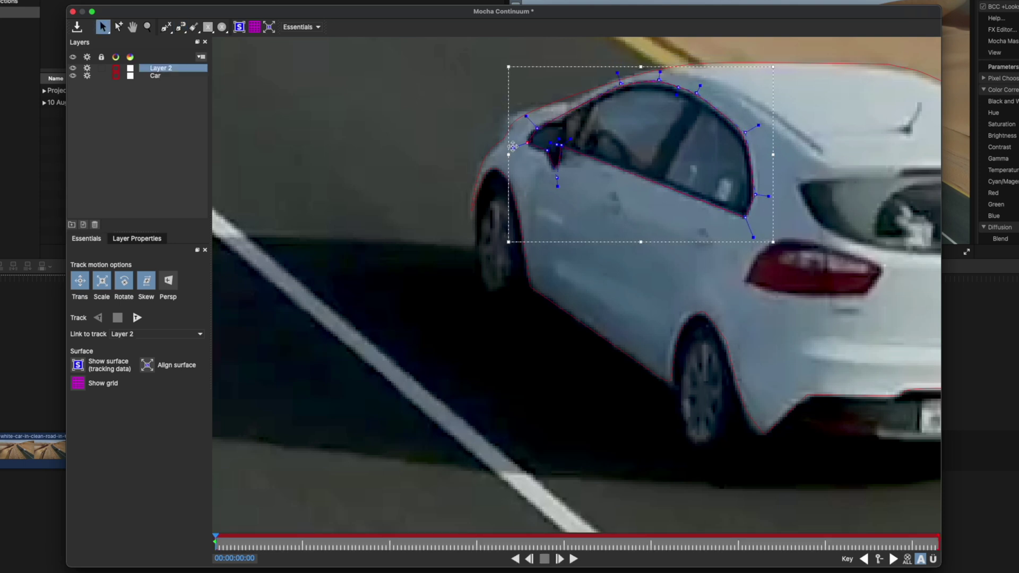
scroll(526, 118, down, 5)
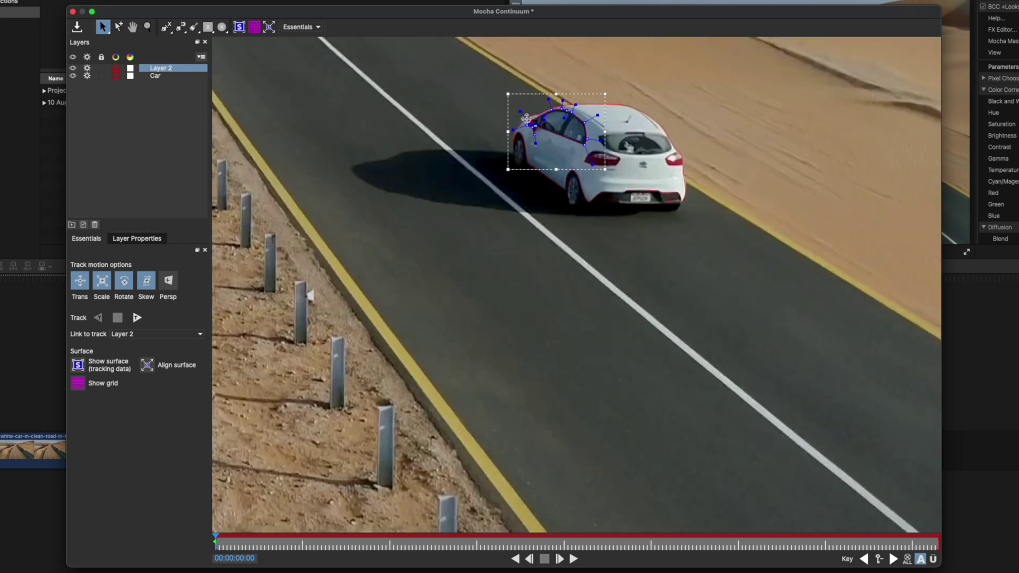
drag(526, 118, 680, 243)
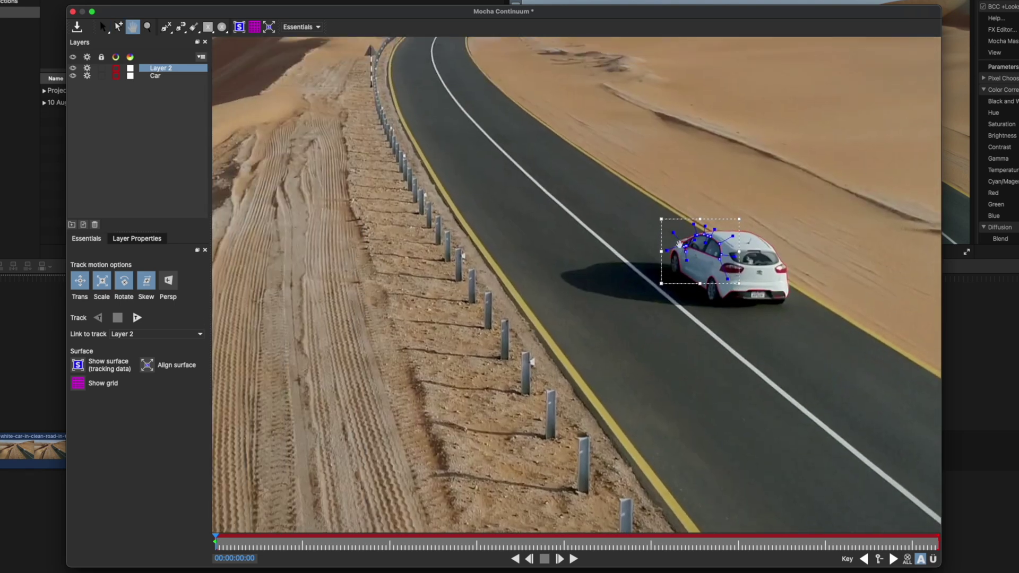
Step: Rename the new spline layer to Windows
double_click(156, 68)
text(Windows)
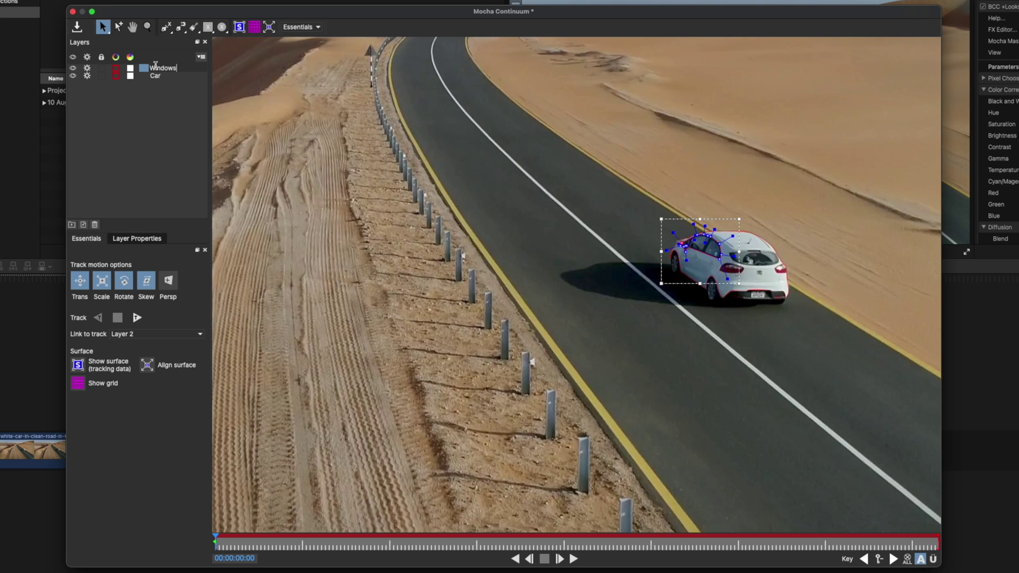
key(Return)
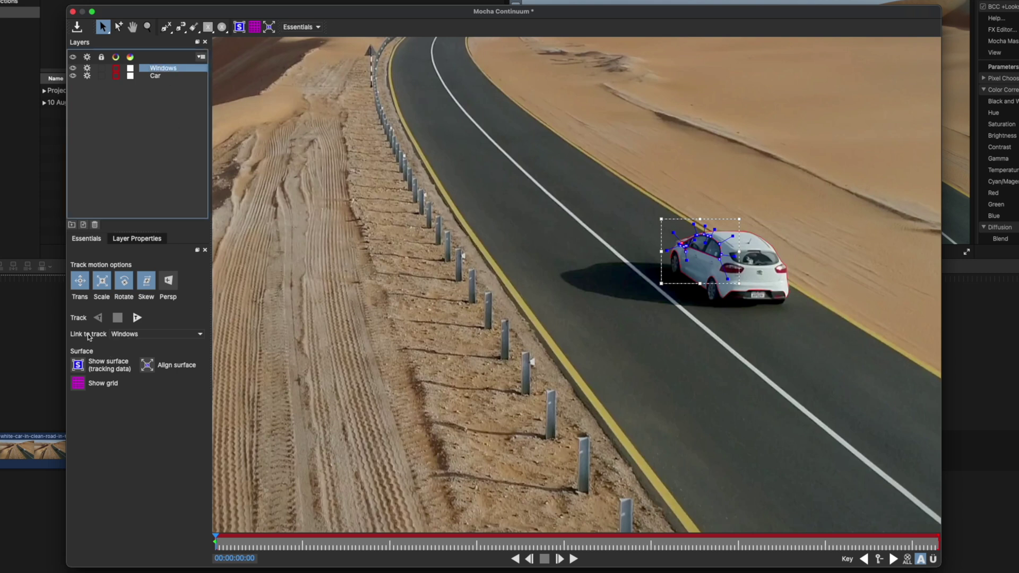
click(154, 334)
Step: Link the Windows layer to the Car track, track it, and set its blend mode to Subtract
click(139, 356)
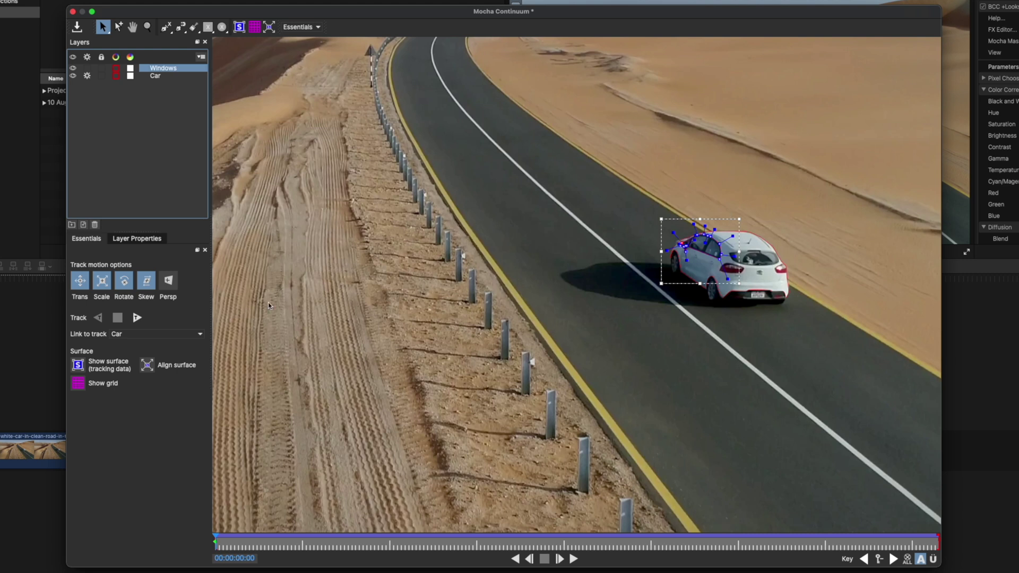
click(139, 317)
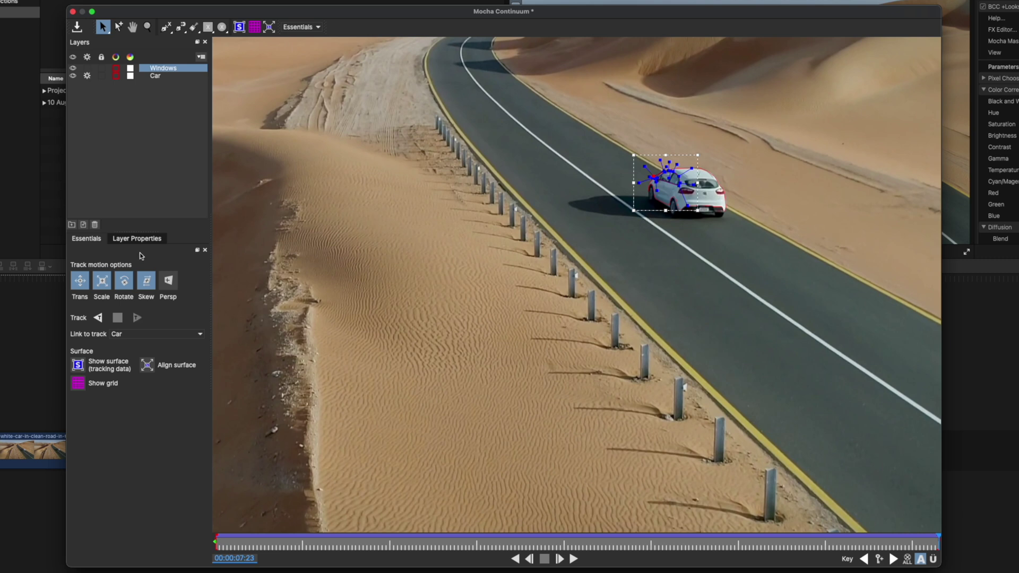
click(132, 242)
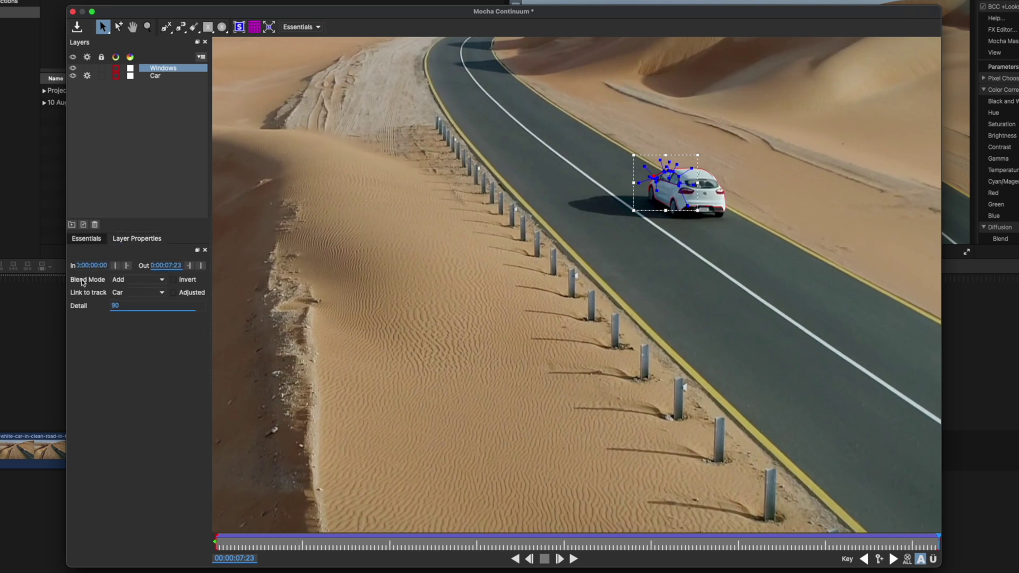
click(159, 280)
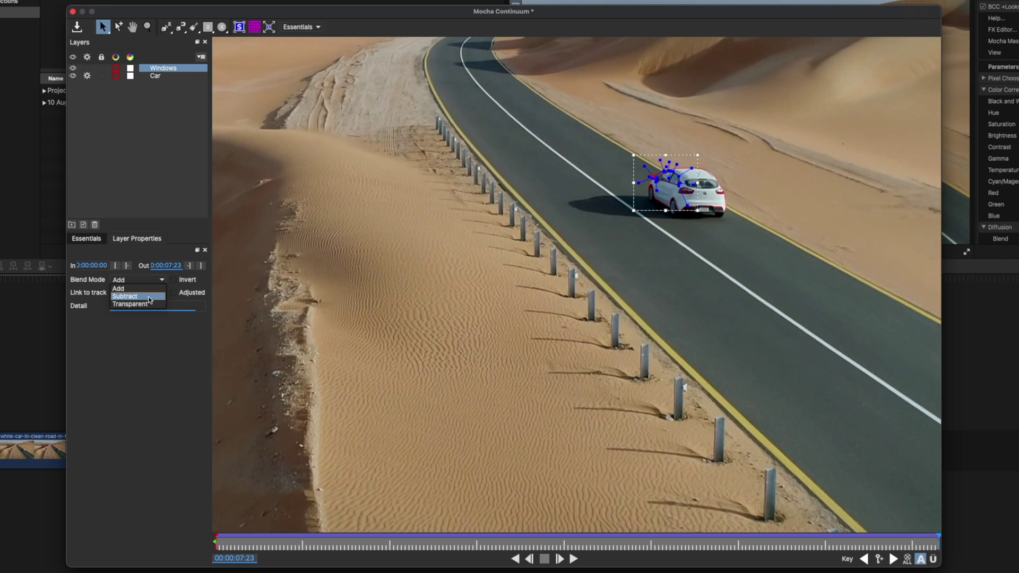
click(148, 297)
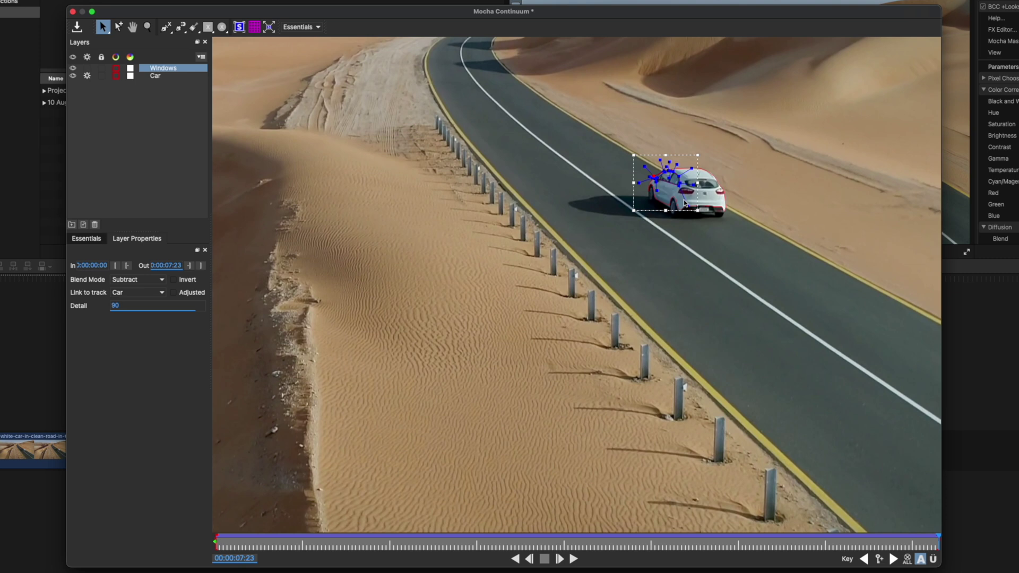
click(215, 541)
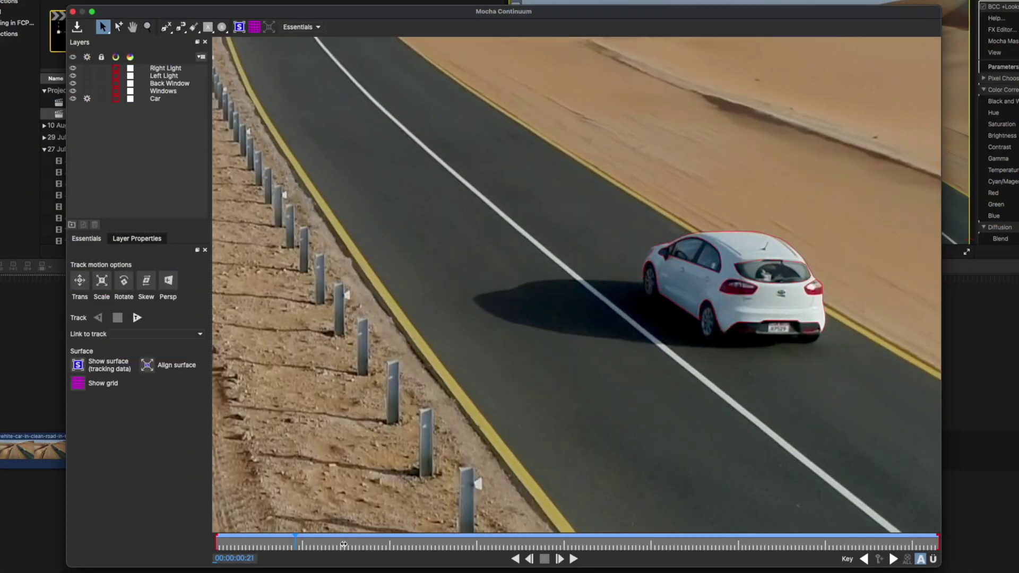
Step: Check the mask tracking at later frames along the clip
click(468, 543)
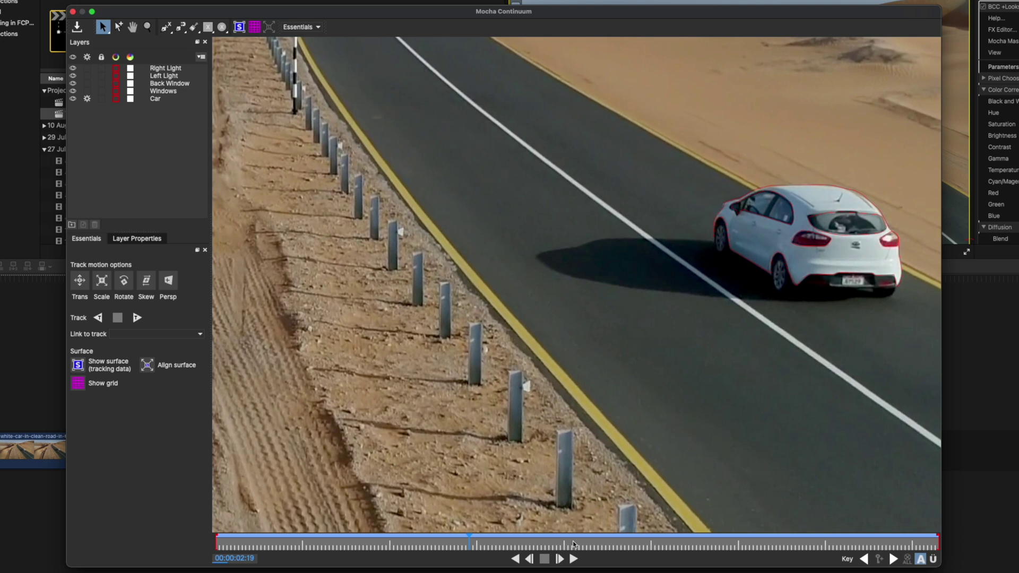
click(605, 544)
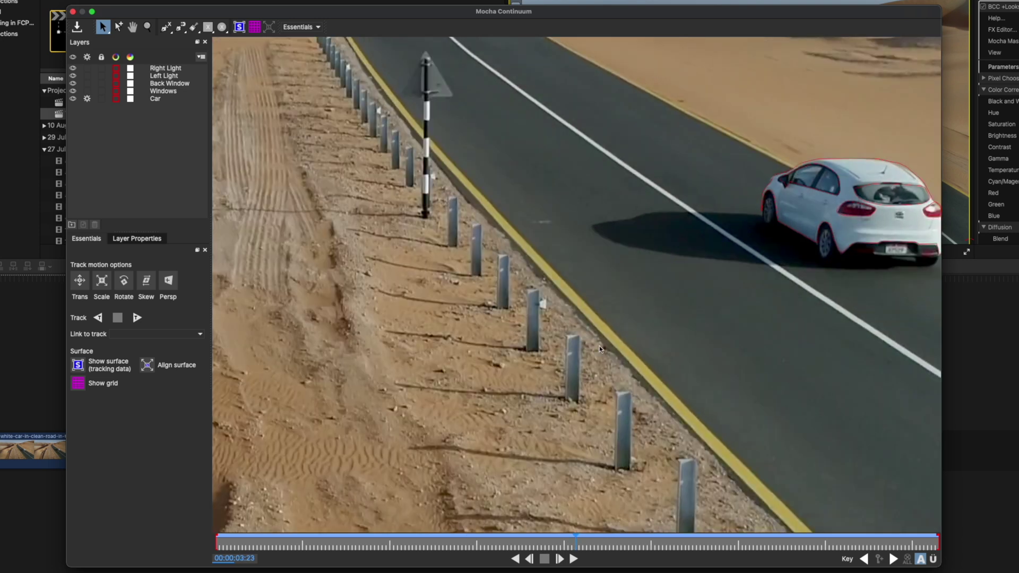
scroll(600, 348, down, 5)
Step: Review the Windows, Back Window, Left Light and Right Light layers, then save and close Mocha
click(159, 91)
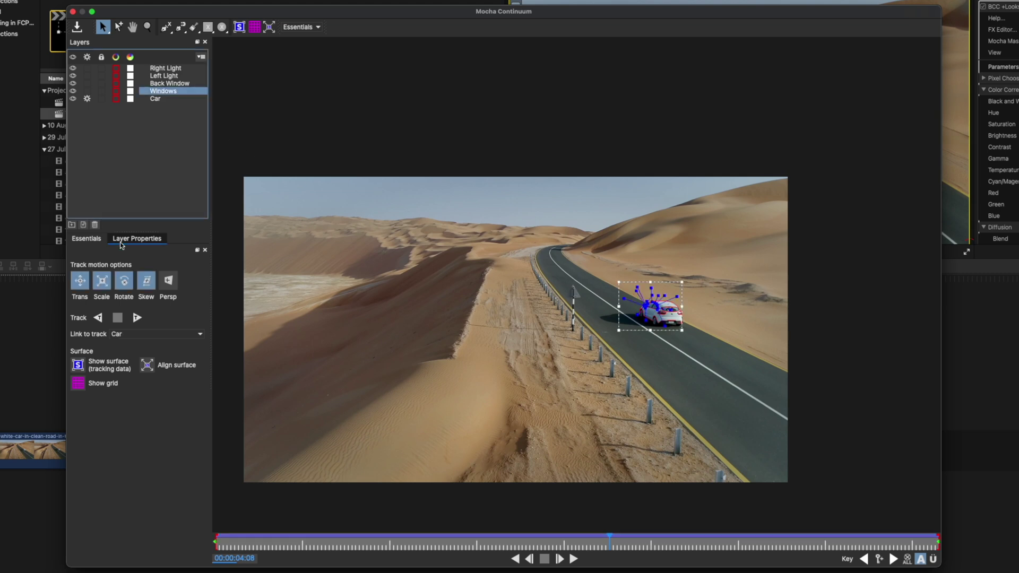
click(137, 239)
click(161, 84)
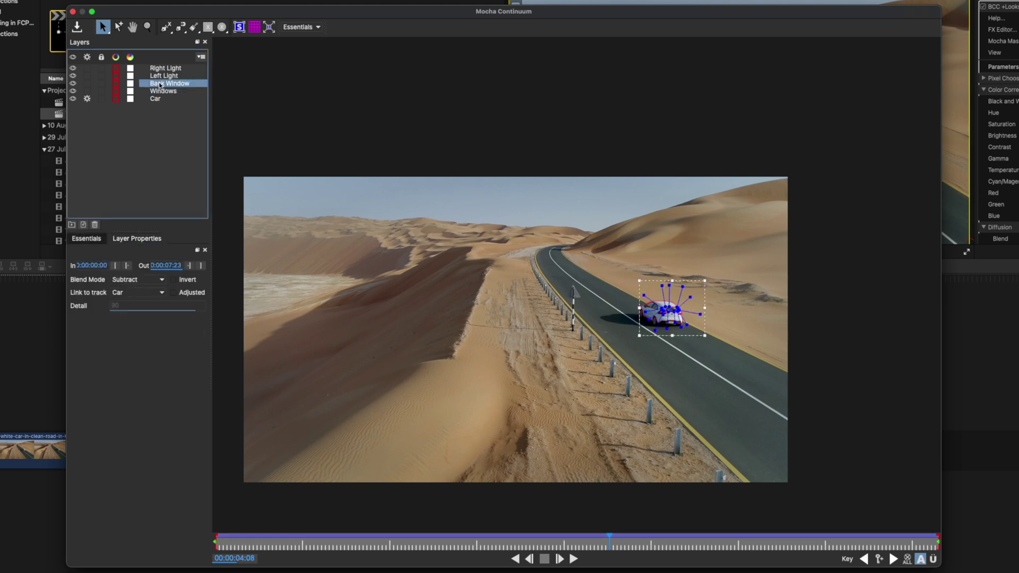
click(159, 78)
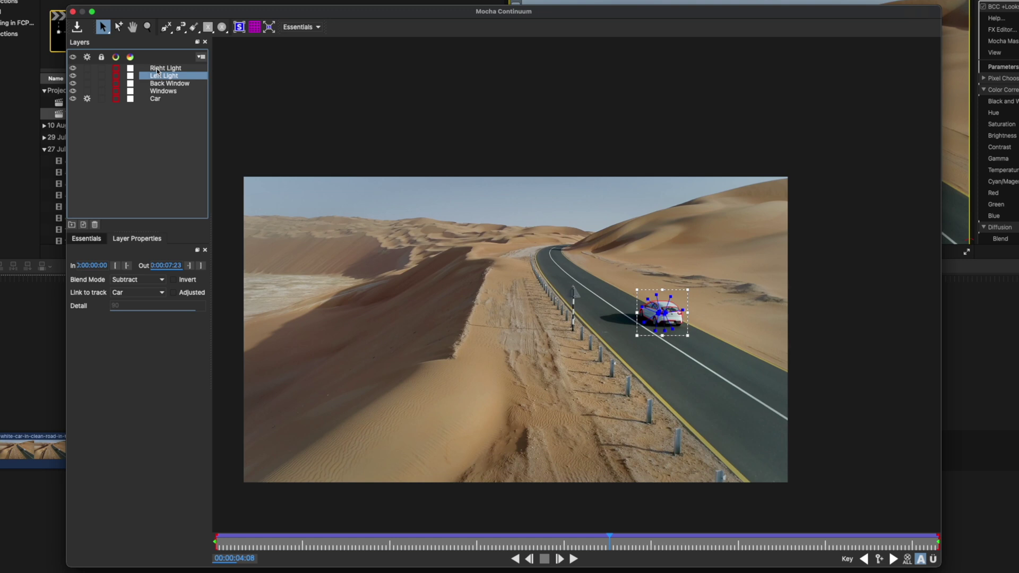
click(158, 69)
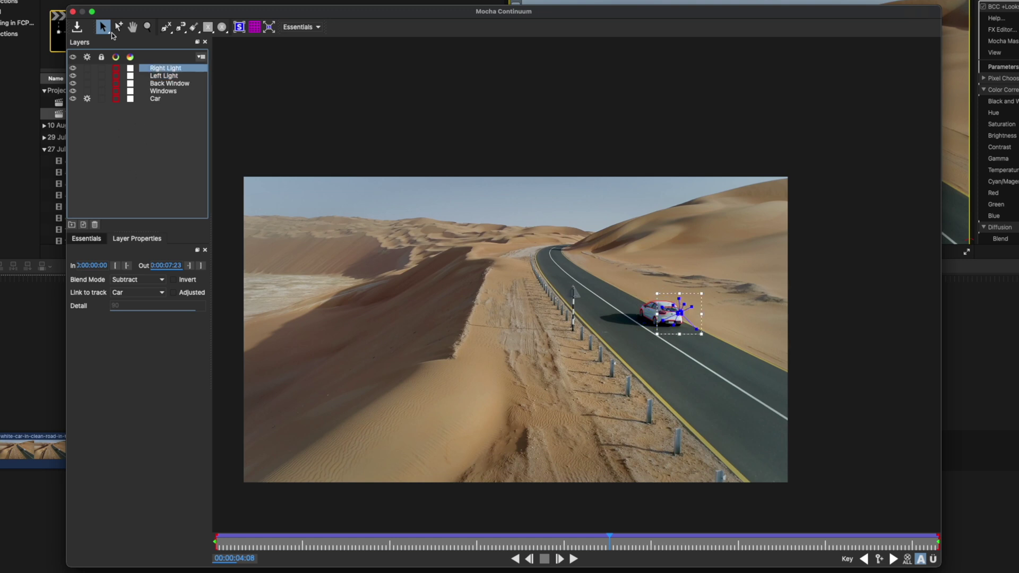
click(77, 25)
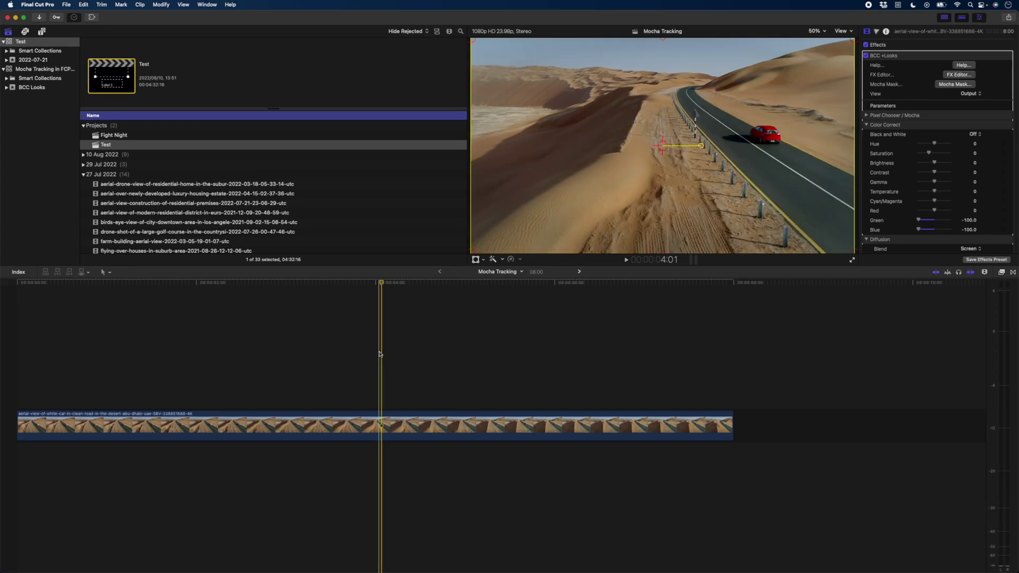
Step: Raise the Mocha mask's Mask Feather slightly on the desert road clip
click(382, 425)
click(863, 117)
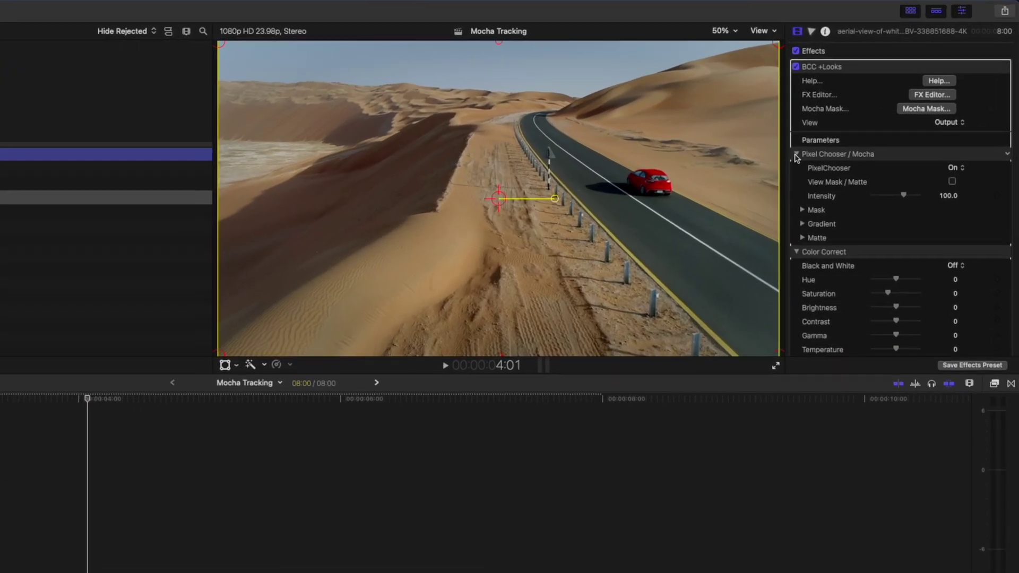
click(867, 155)
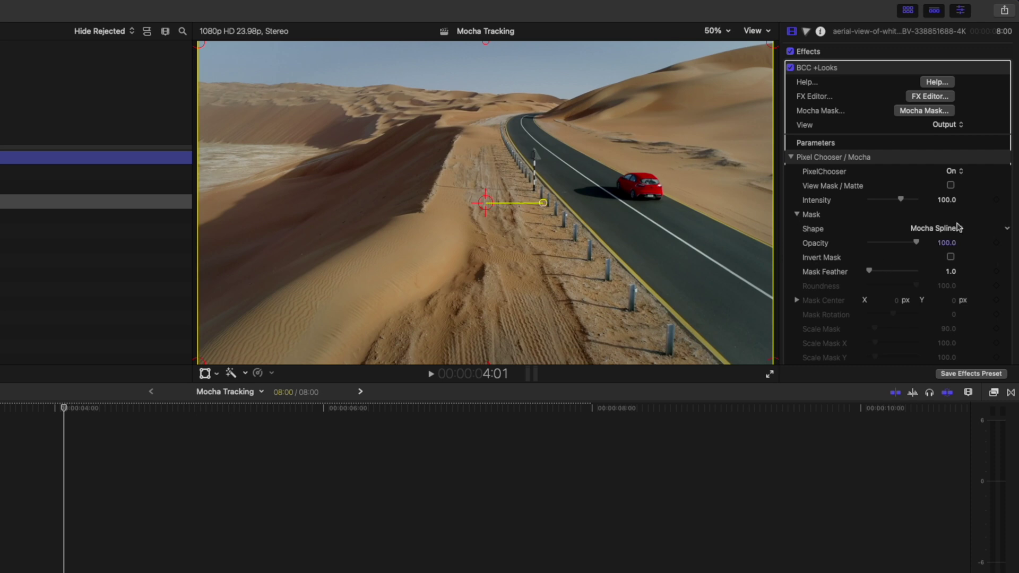
click(868, 272)
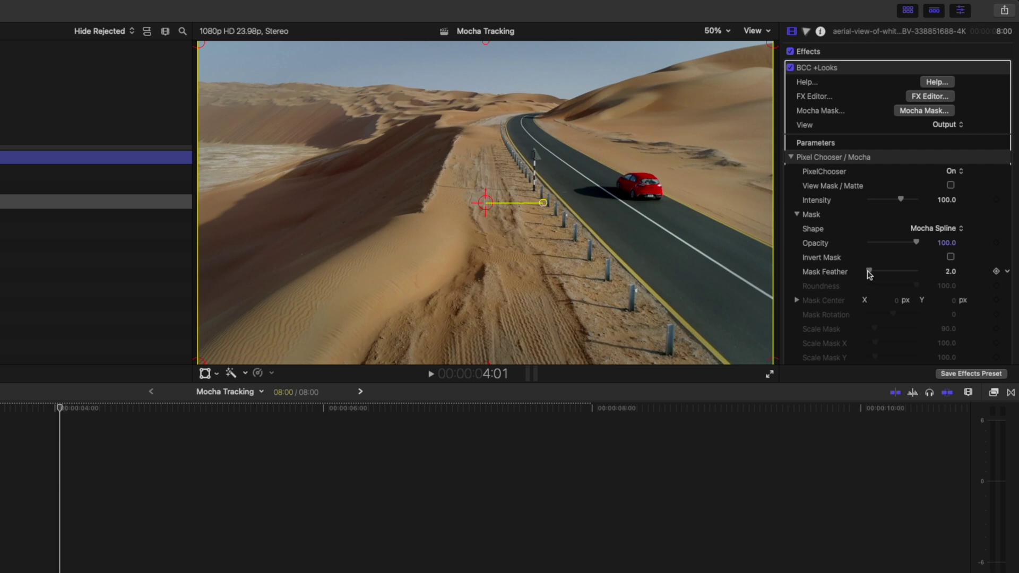
Step: Tone down the red car with Red at -12 and Saturation at -23
click(791, 157)
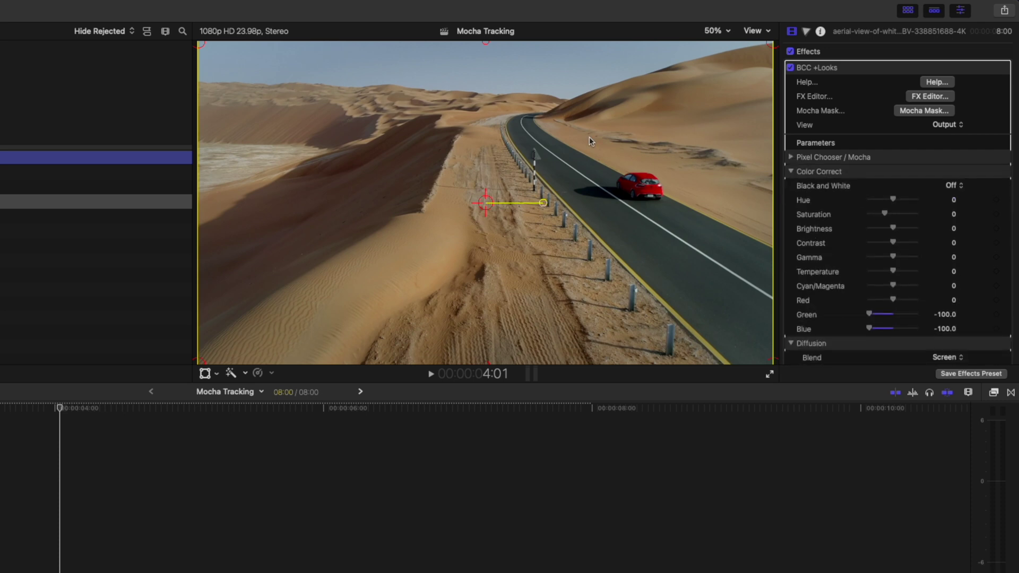
drag(894, 300, 891, 301)
drag(884, 214, 882, 218)
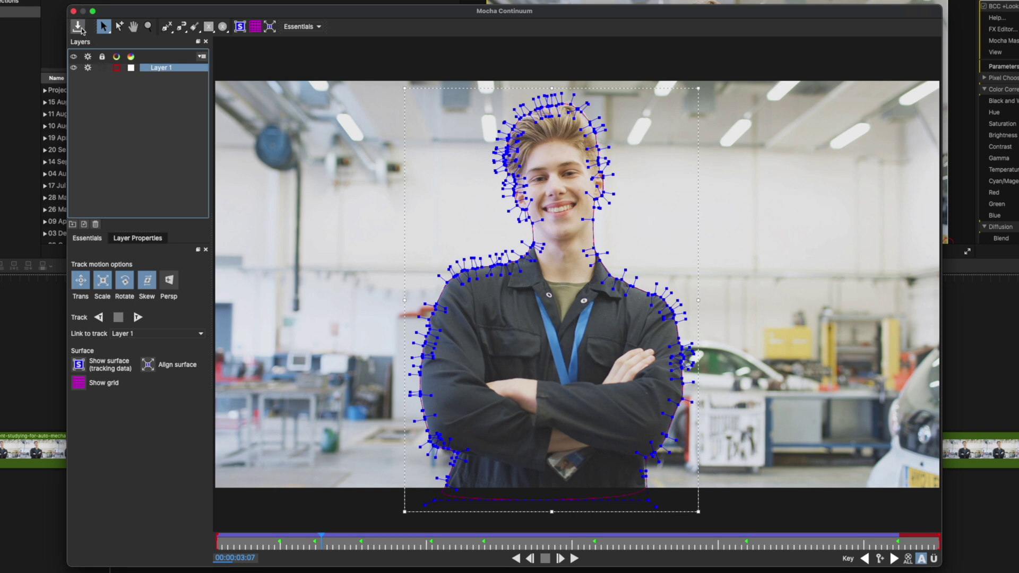
Step: Duplicate the portrait clip above the original and show its BCC +Looks mask as a matte
click(79, 26)
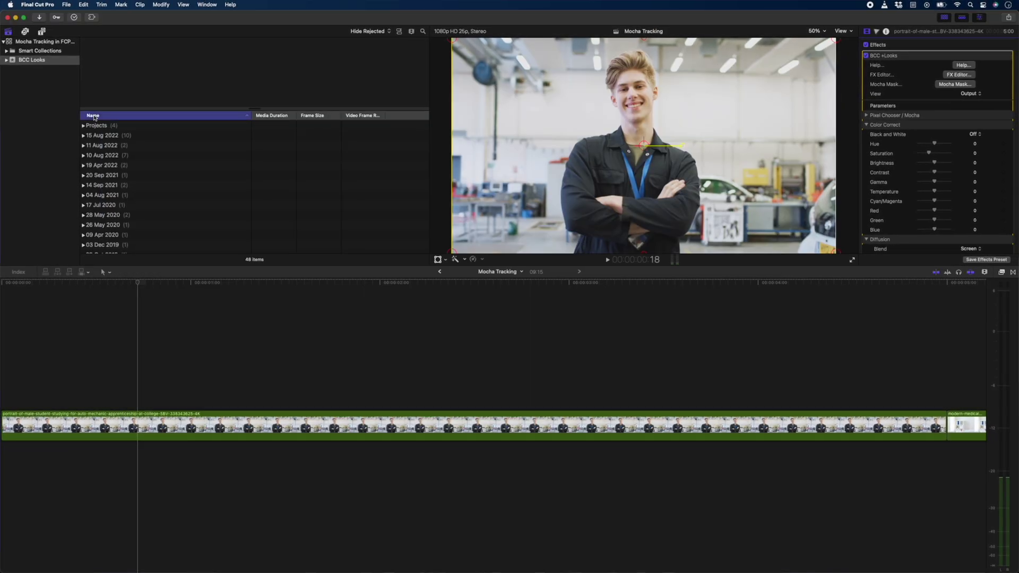
key(alt)
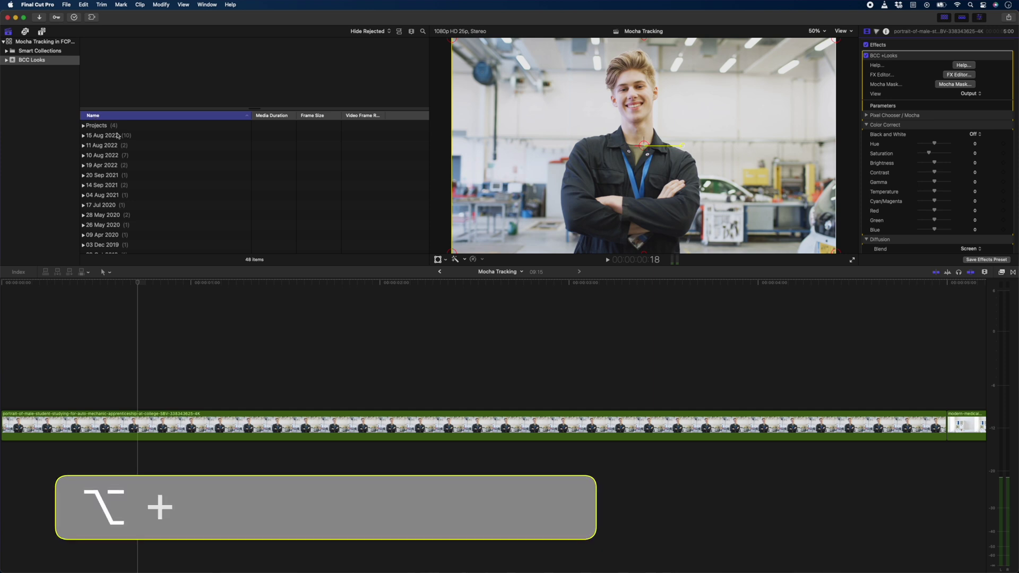
drag(222, 407, 215, 388)
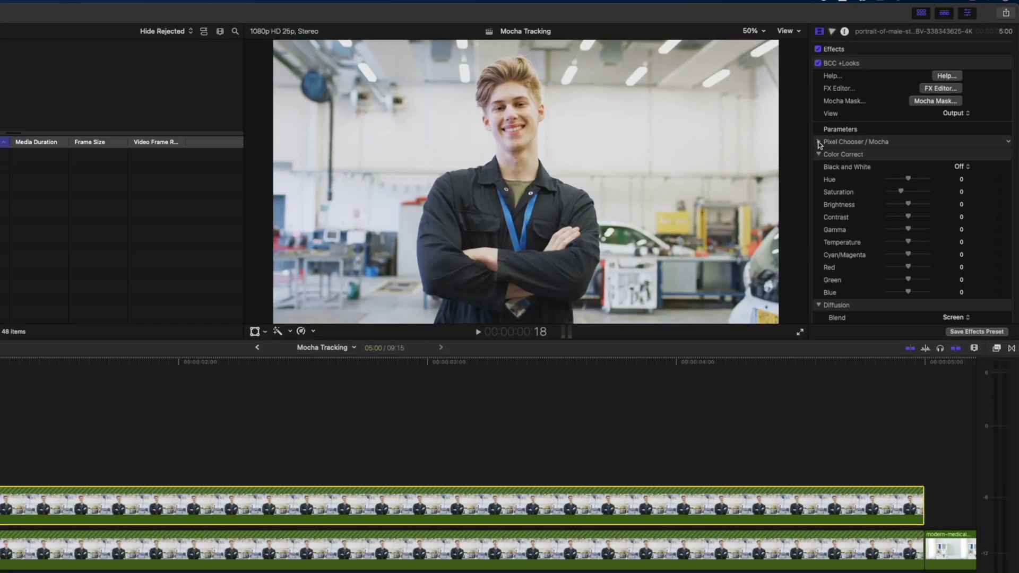
click(866, 115)
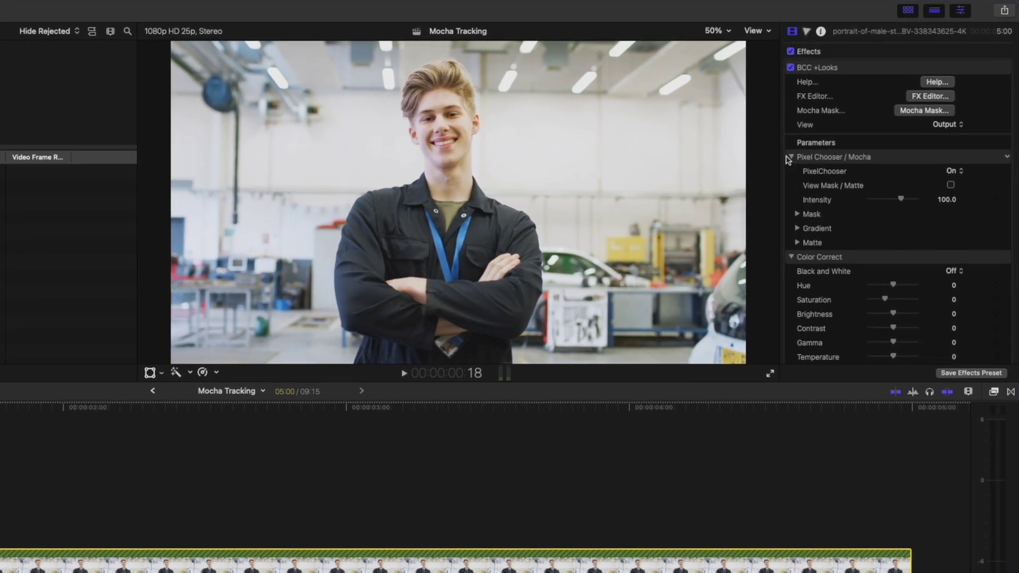
click(950, 185)
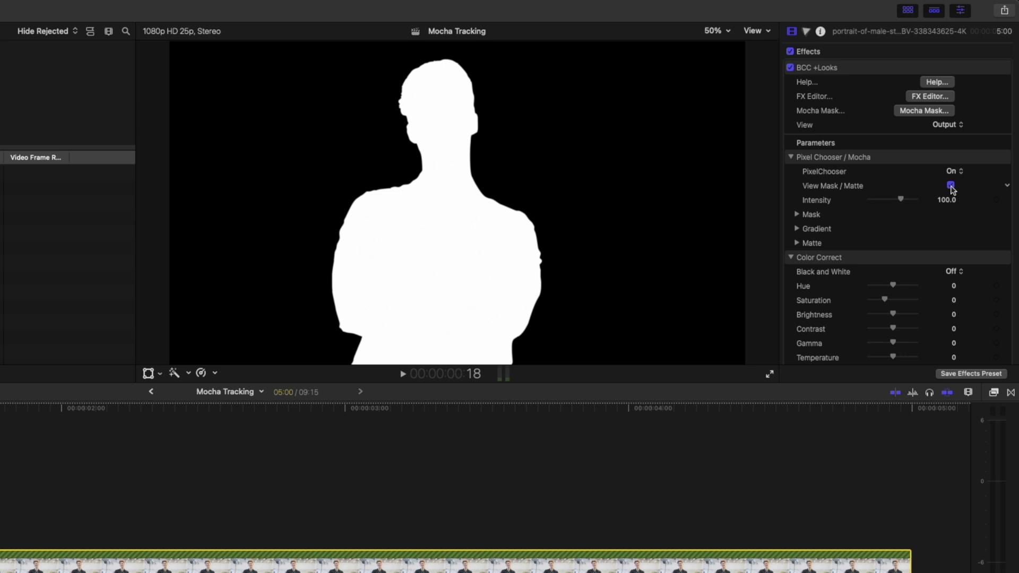
Step: Set the copy's Compositing Blend Mode to Stencil Luma to cut out the man
click(990, 51)
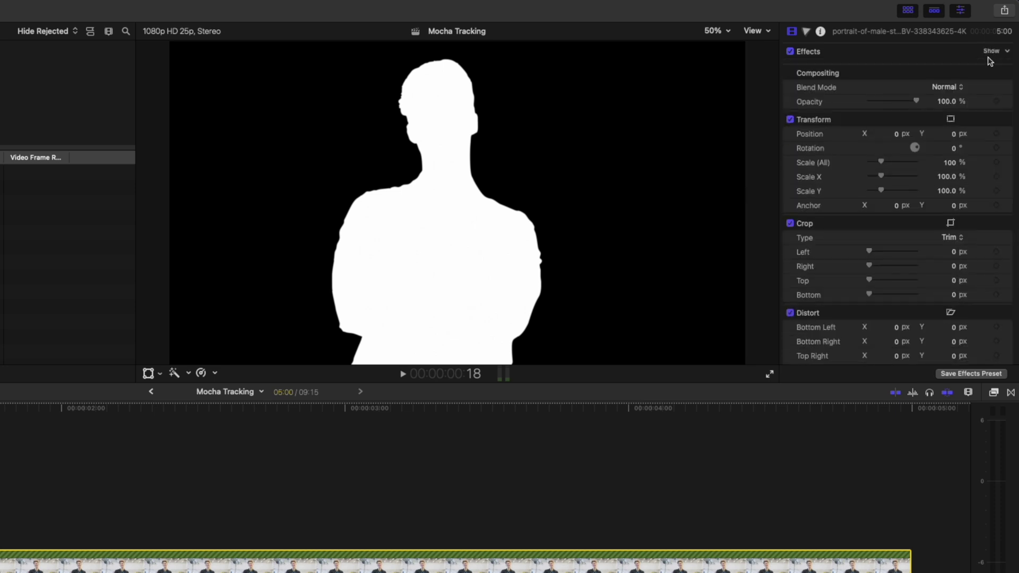
click(953, 90)
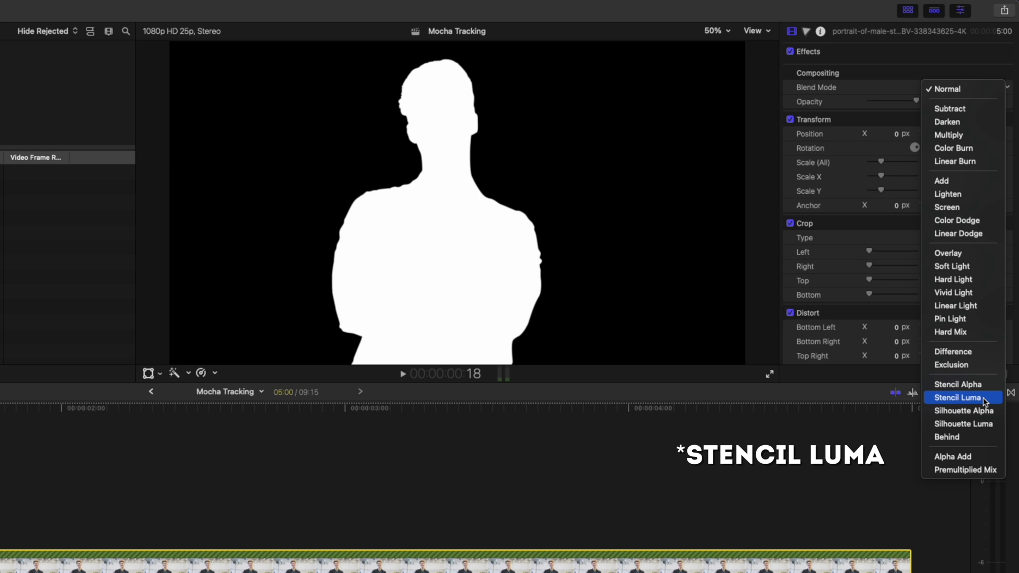
click(976, 398)
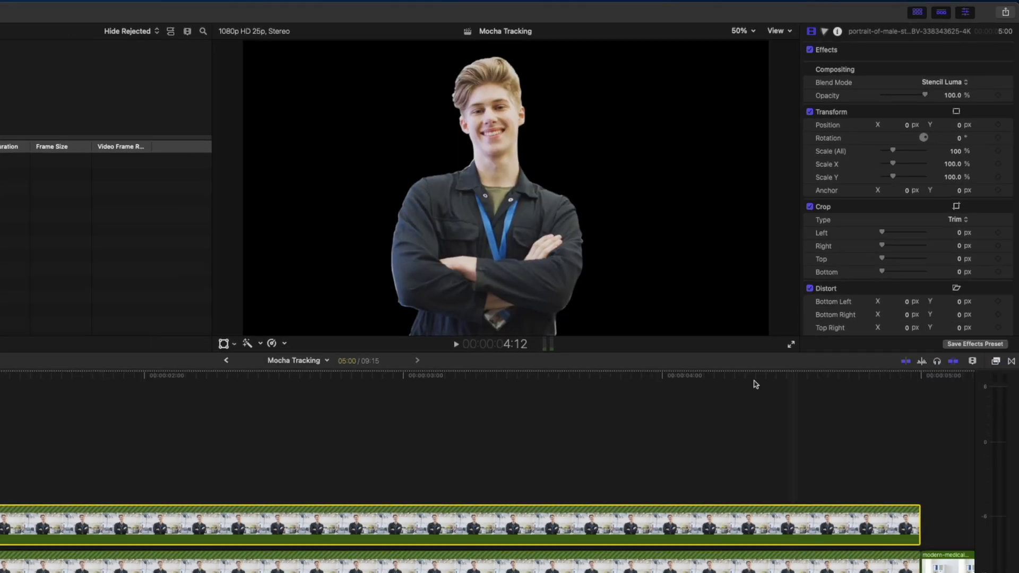
drag(512, 417, 433, 572)
Step: Make a compound clip of the man, put the office clip beneath it, and apply Gaussian blur
key(alt+g)
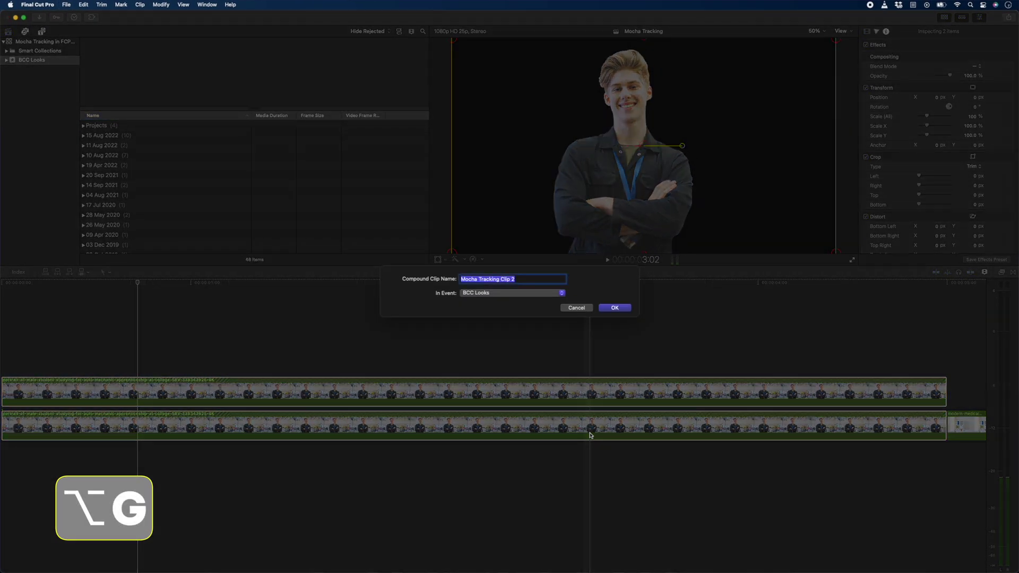
key(Return)
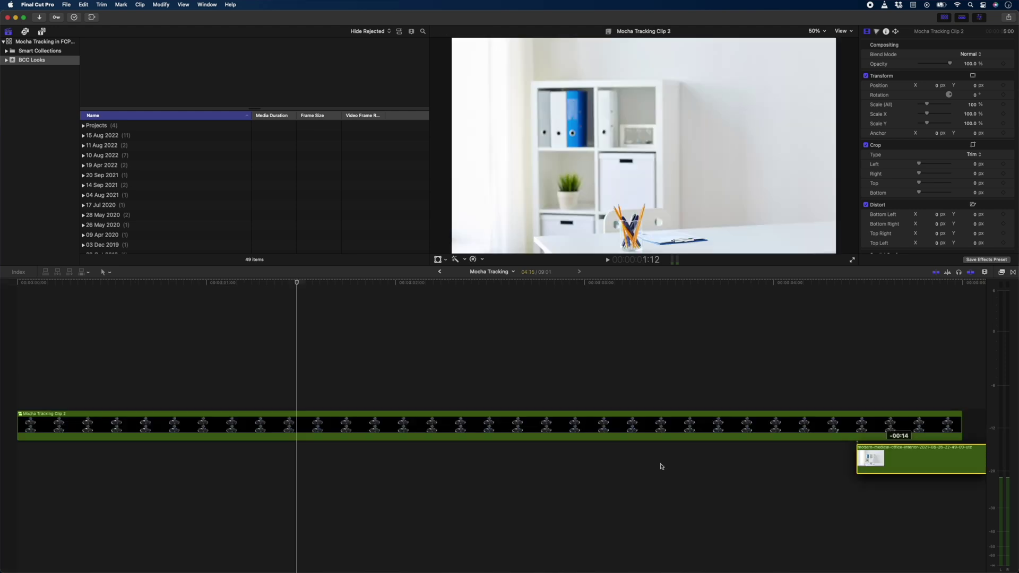
drag(660, 466, 103, 454)
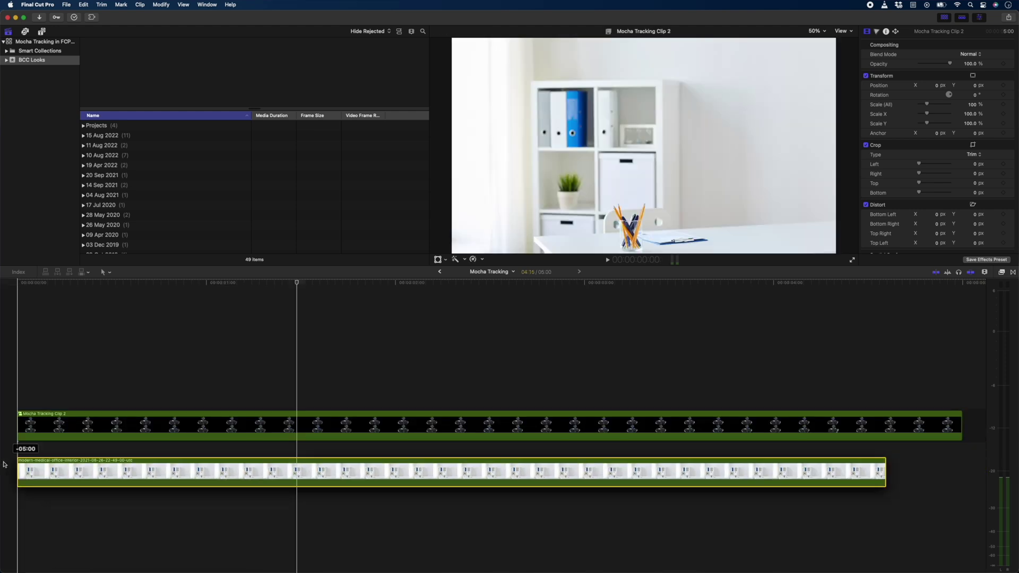
click(1002, 273)
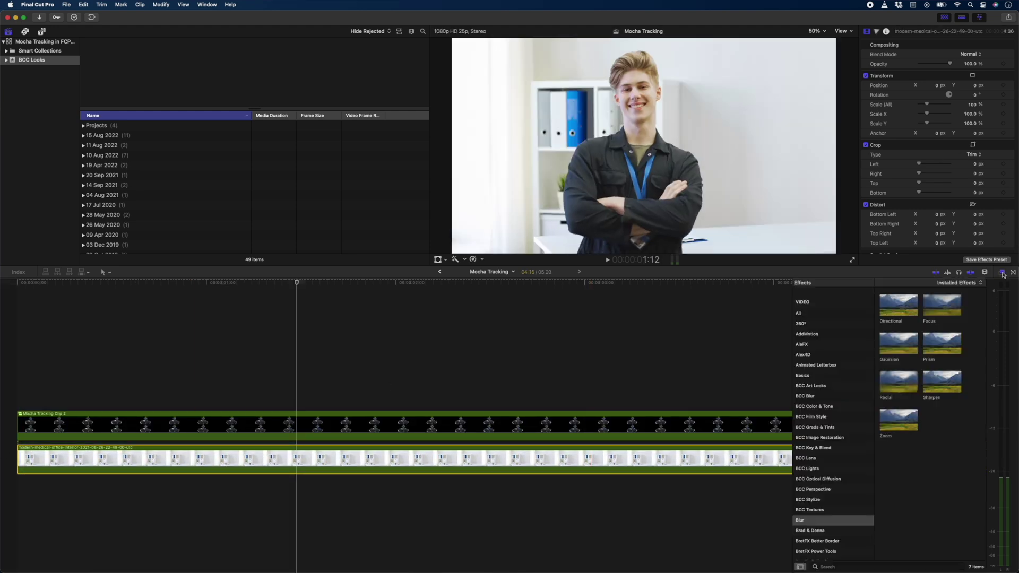
drag(624, 419, 555, 458)
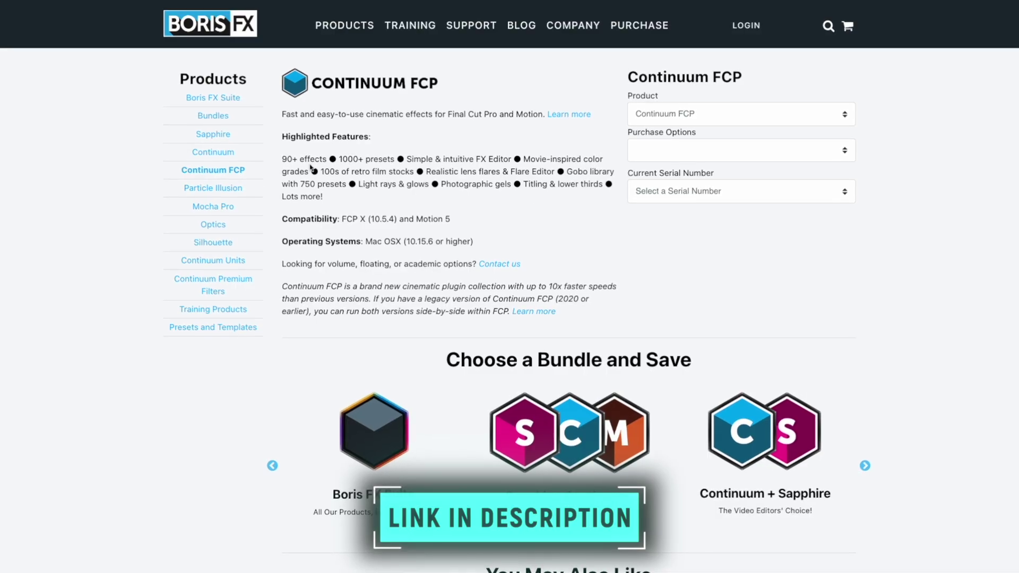
Step: Select the Highlighted Features paragraph on the Continuum FCP product page
triple_click(310, 168)
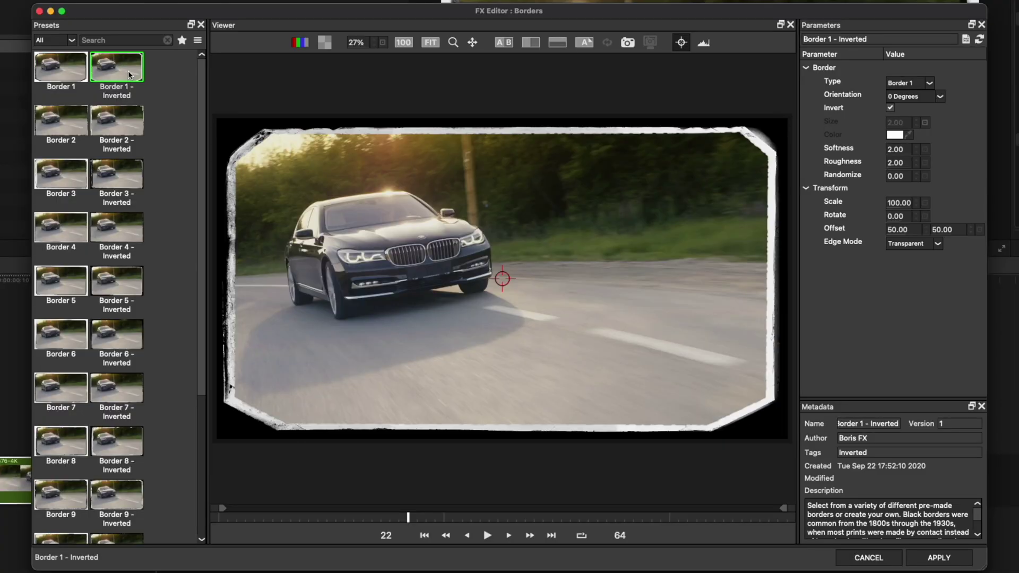
Step: Preview border presets and choose Border 8 - Inverted for the car footage
click(121, 201)
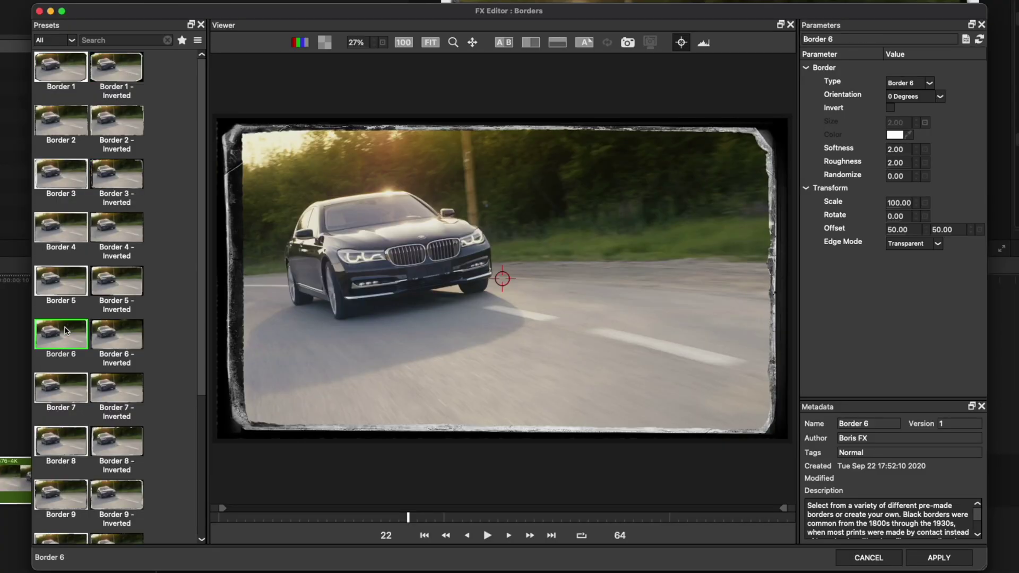
click(106, 474)
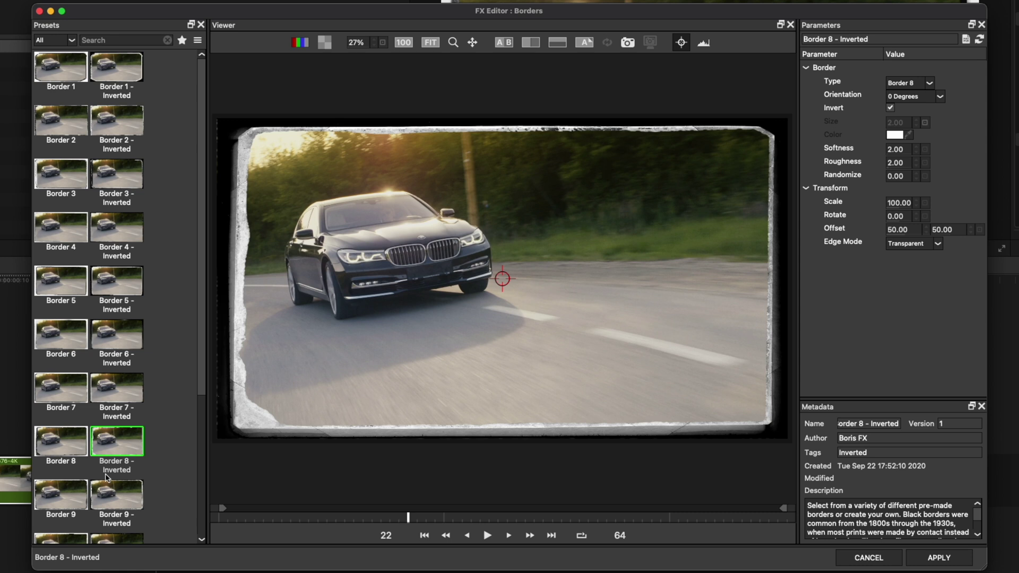